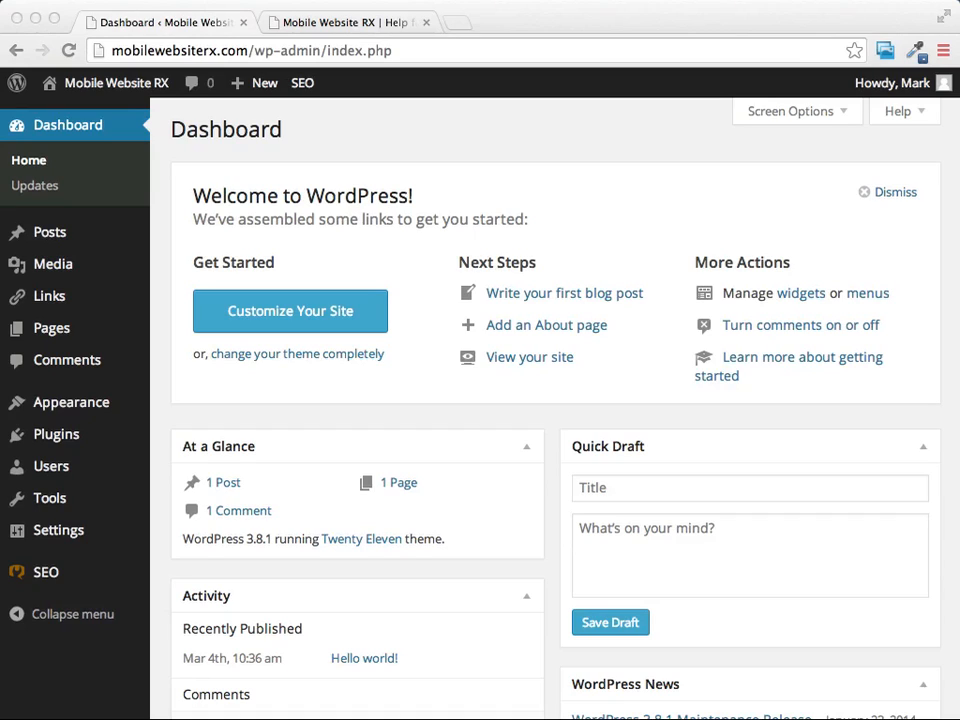
Step: View the live site's front page and open its "Hello world!" post from the recent posts
click(355, 26)
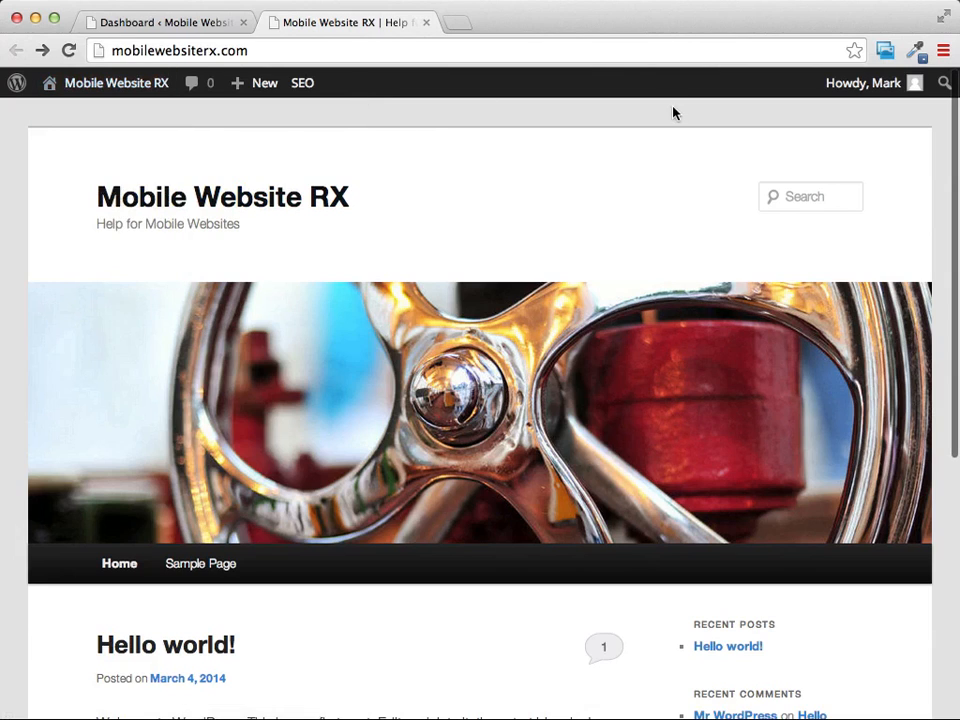
scroll(483, 163, down, 3)
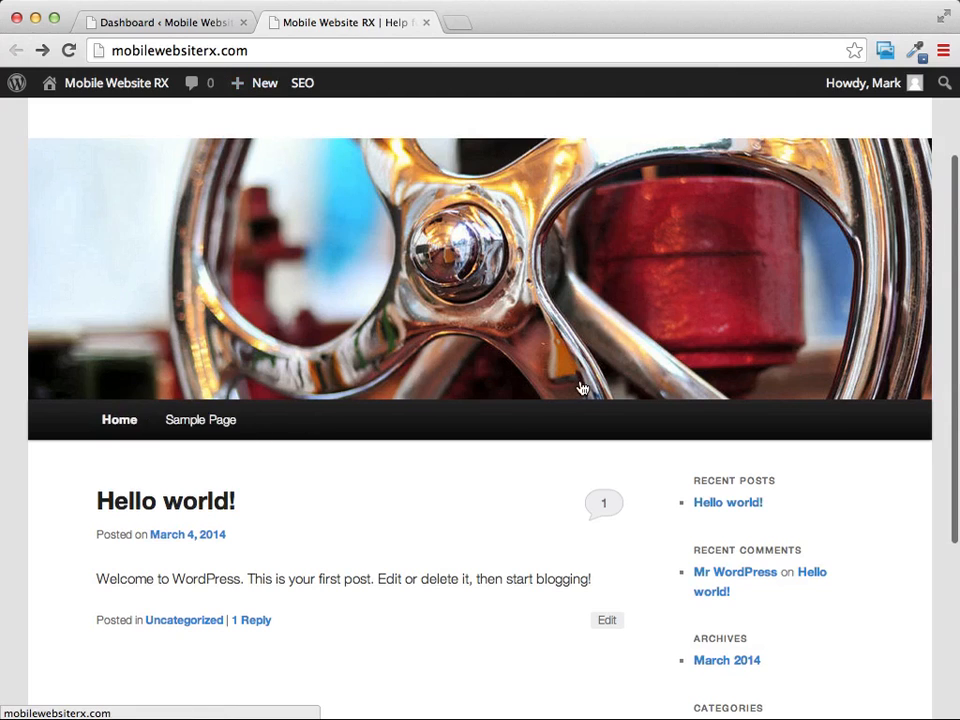
scroll(580, 388, down, 2)
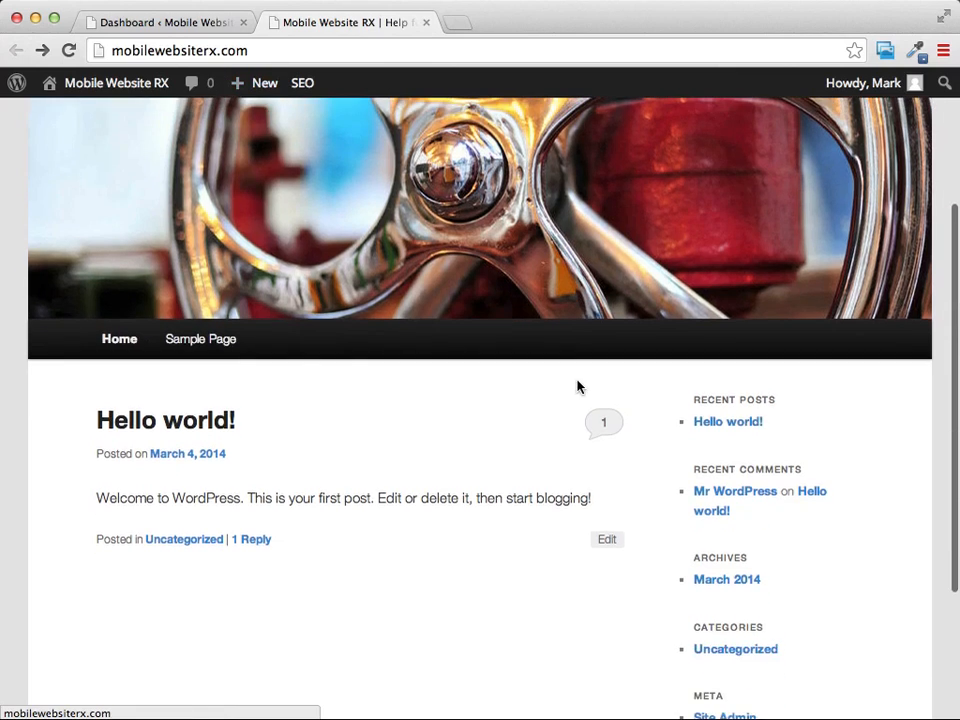
click(719, 425)
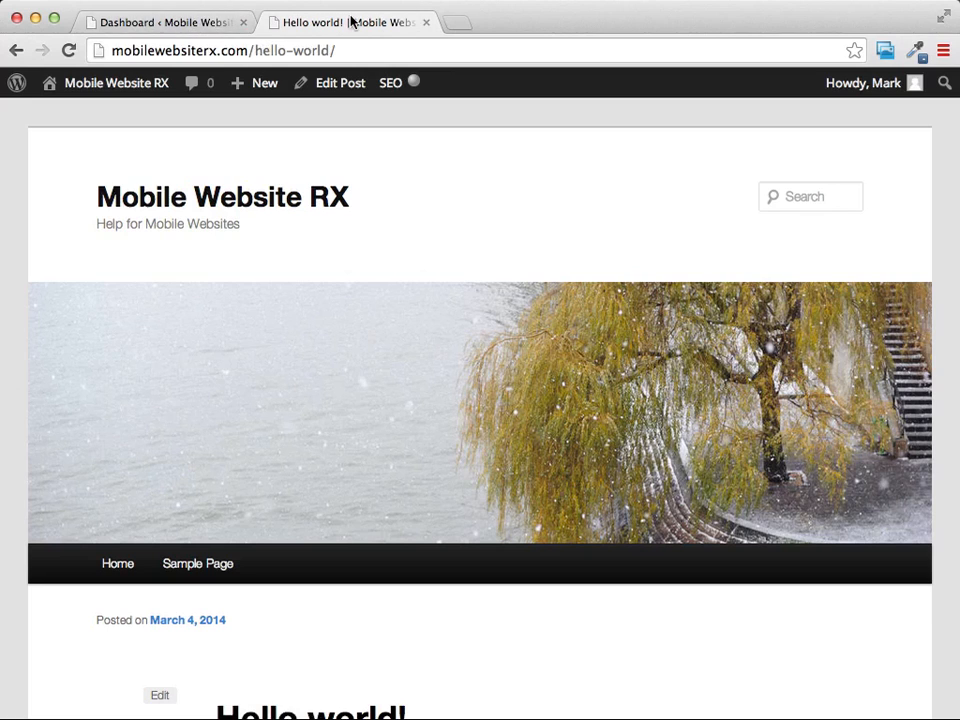
Step: Return to the site's admin area and move the "Hello world!" post to the trash
click(166, 22)
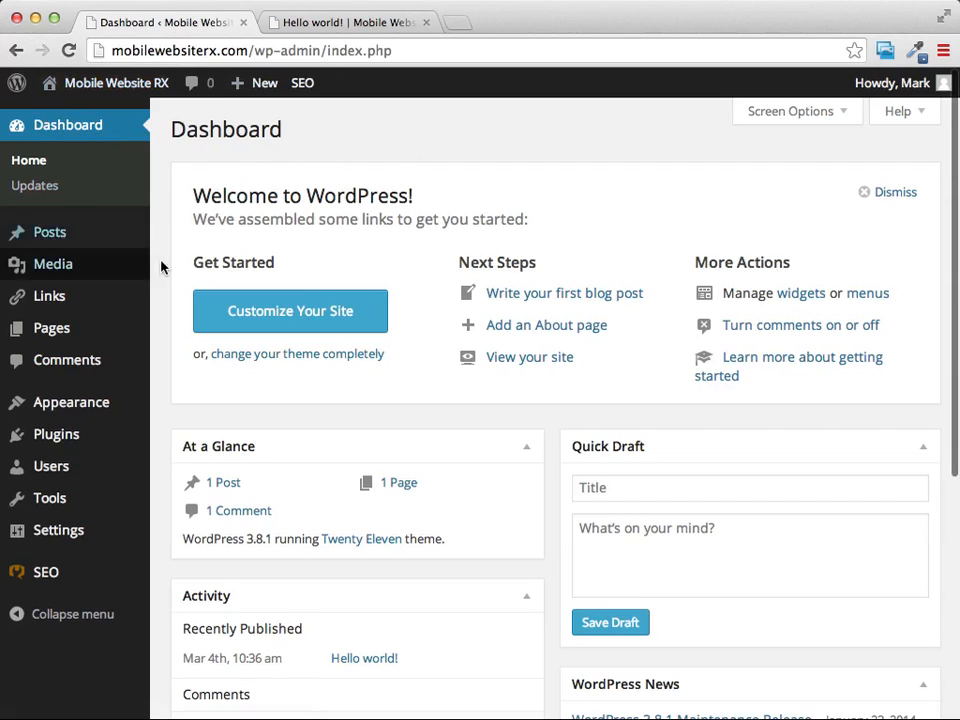
mouse_move(70, 231)
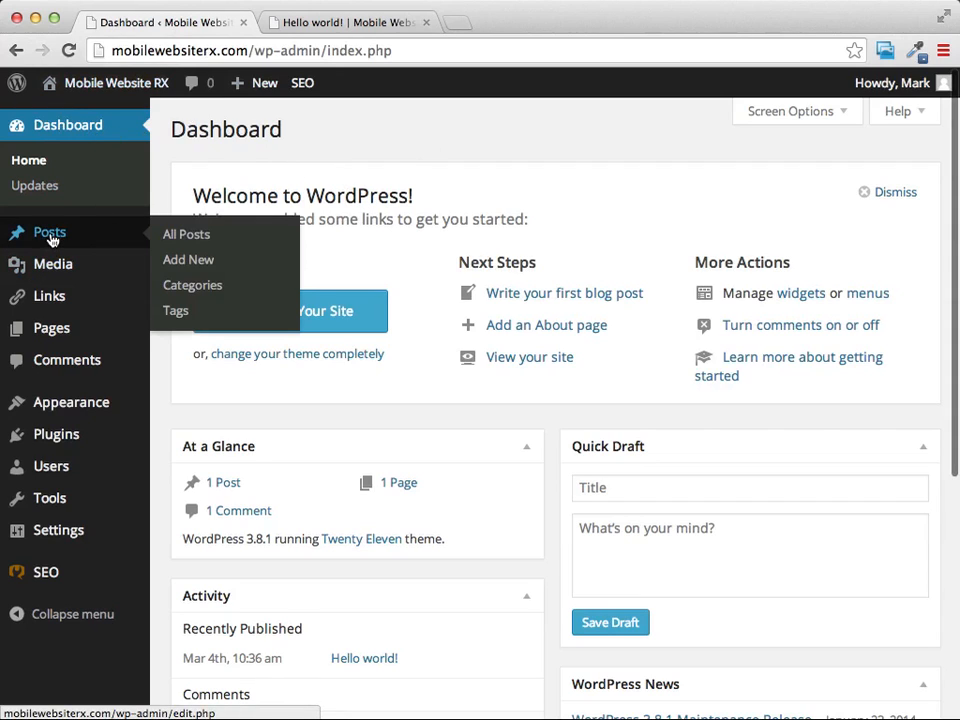
click(50, 237)
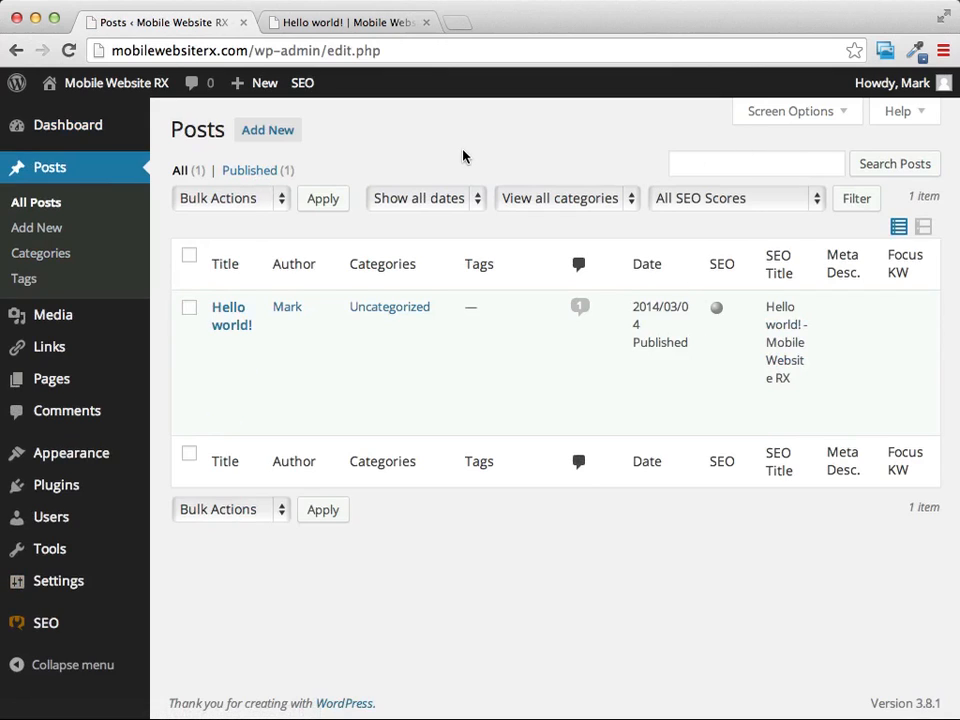
mouse_move(454, 294)
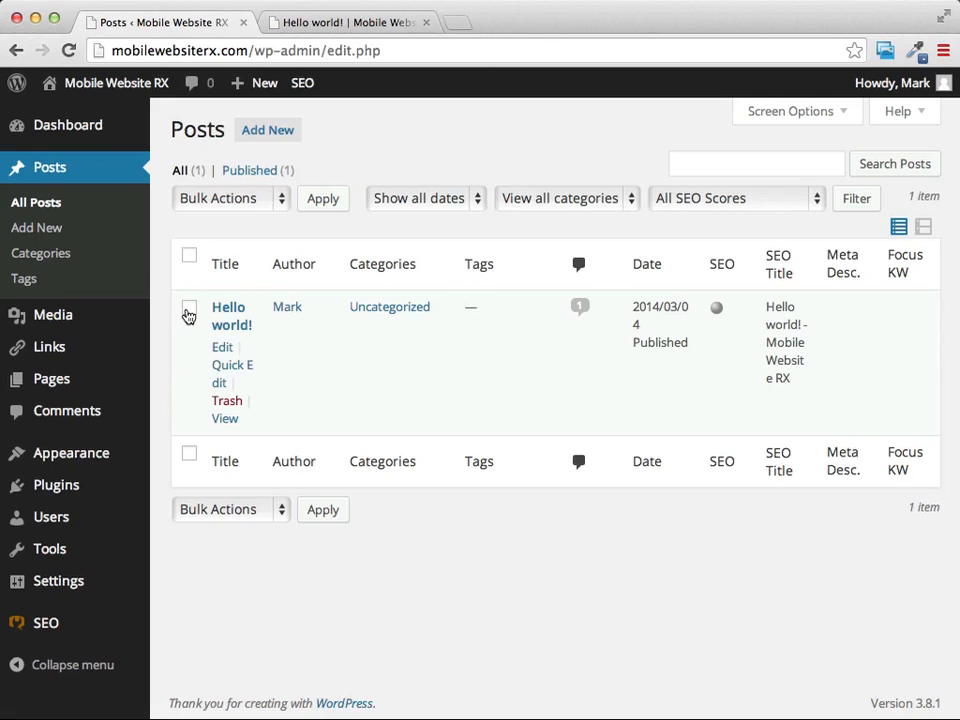
click(189, 309)
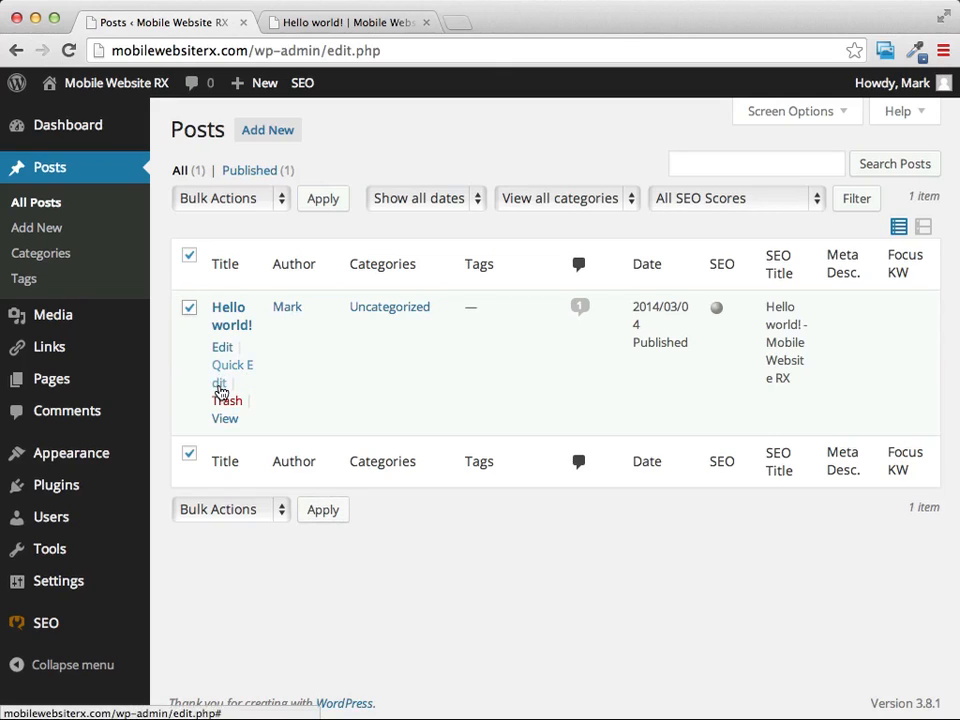
click(227, 406)
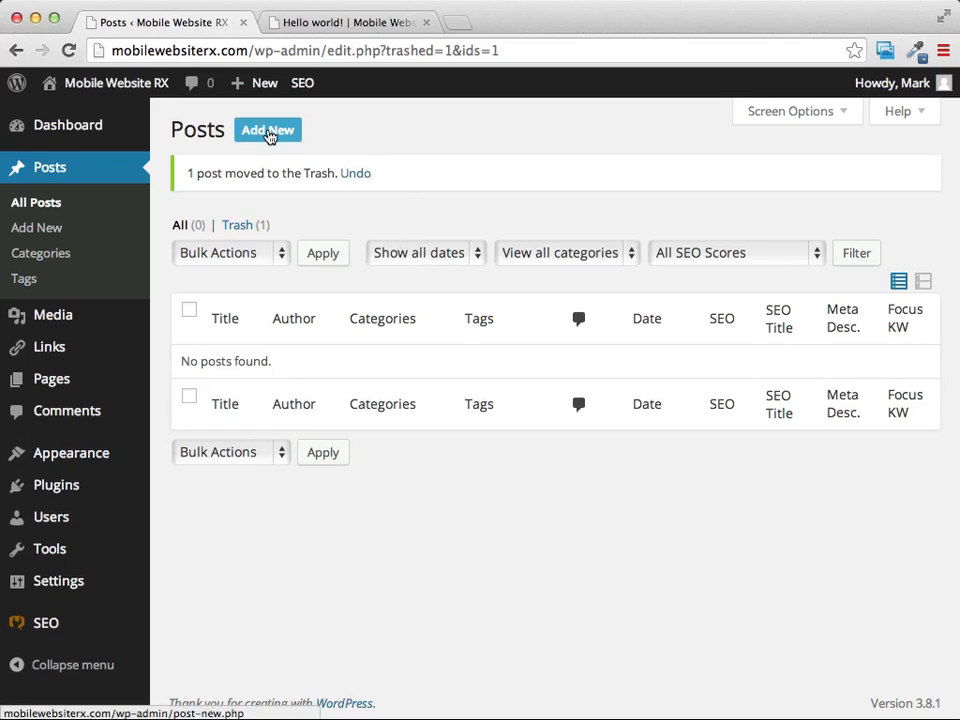
Step: Start a new post with the title "A New Mobile Website"
click(268, 137)
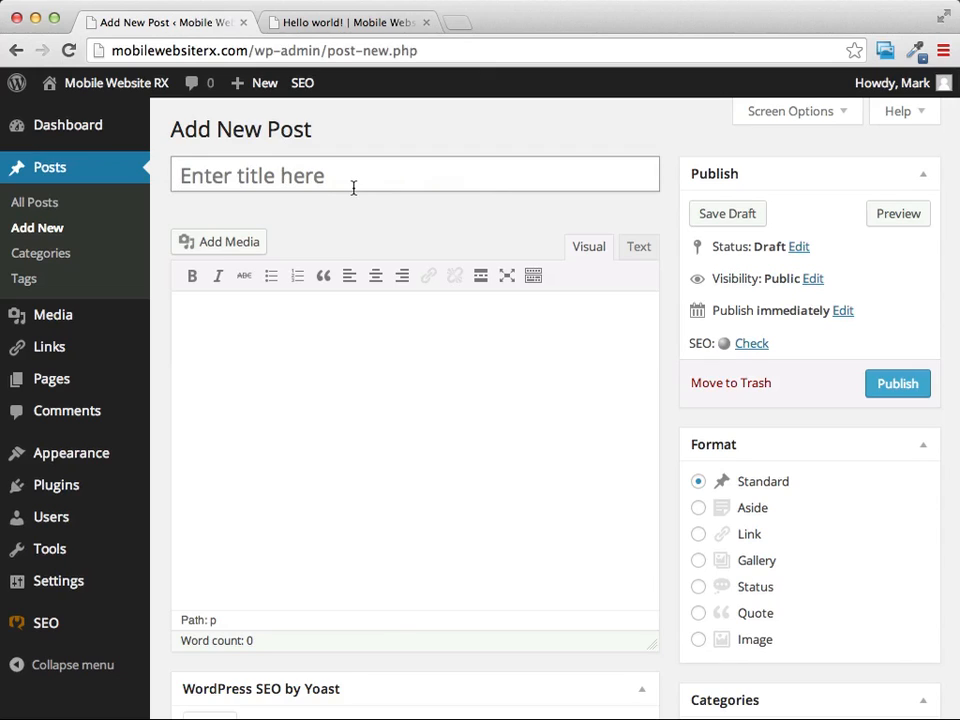
click(325, 176)
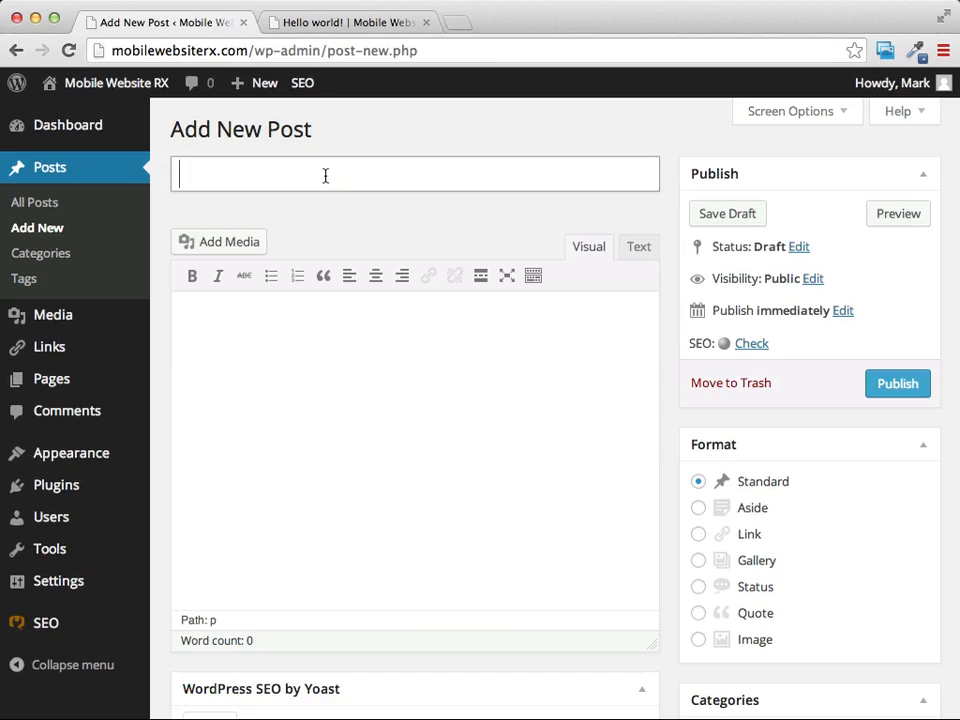
text(A New )
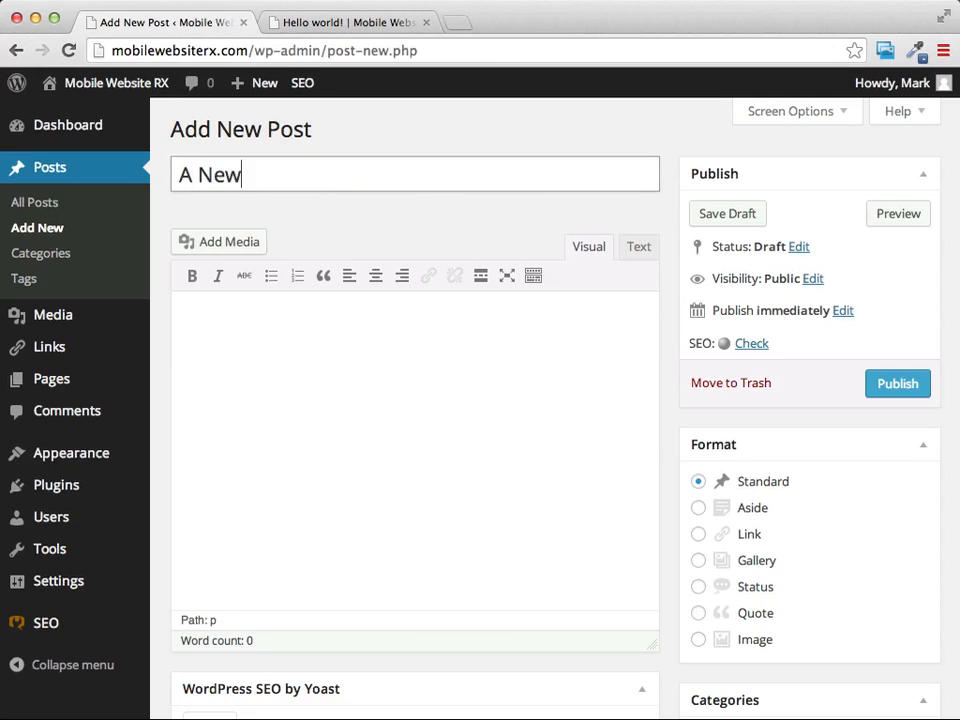
text(Mobi)
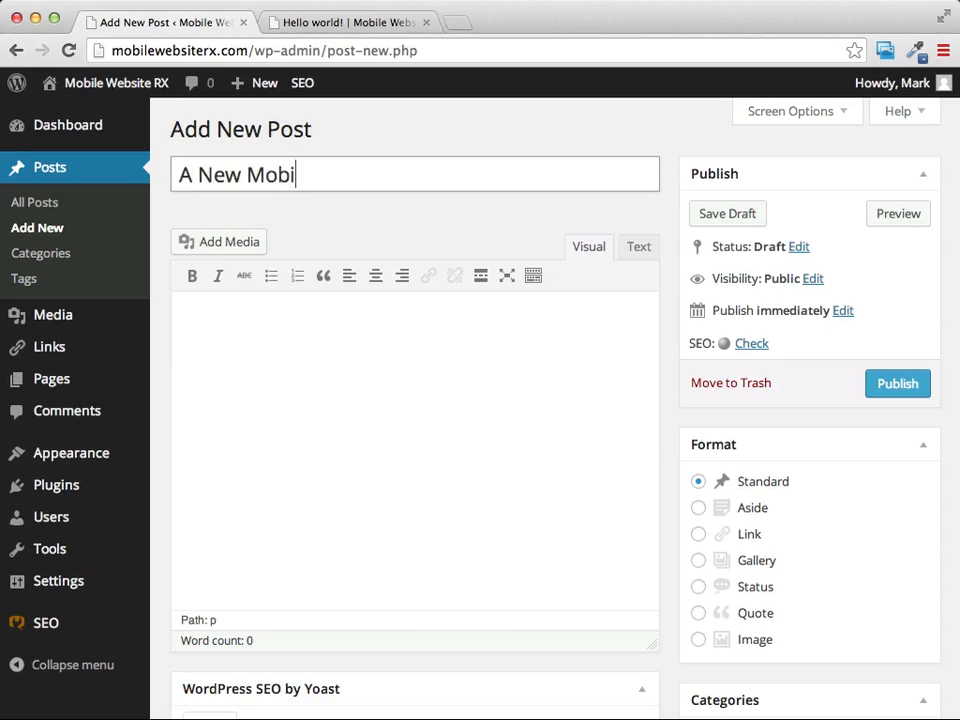
text(le Website)
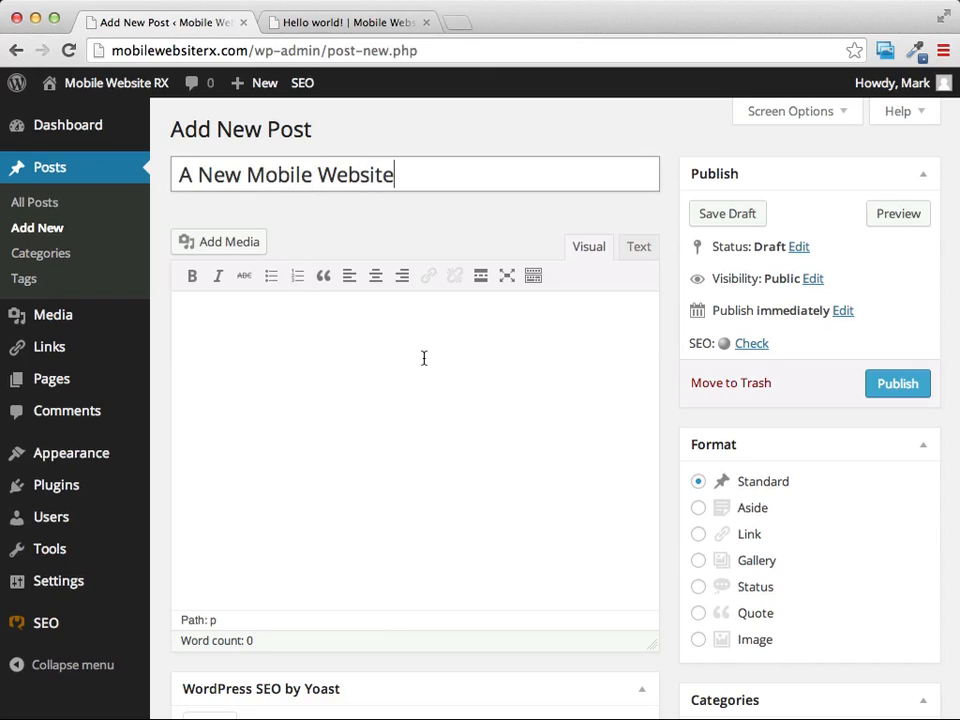
Step: Write two body paragraphs: "This is where our content goes." and "We can talk about whatever we want on this page."
click(223, 321)
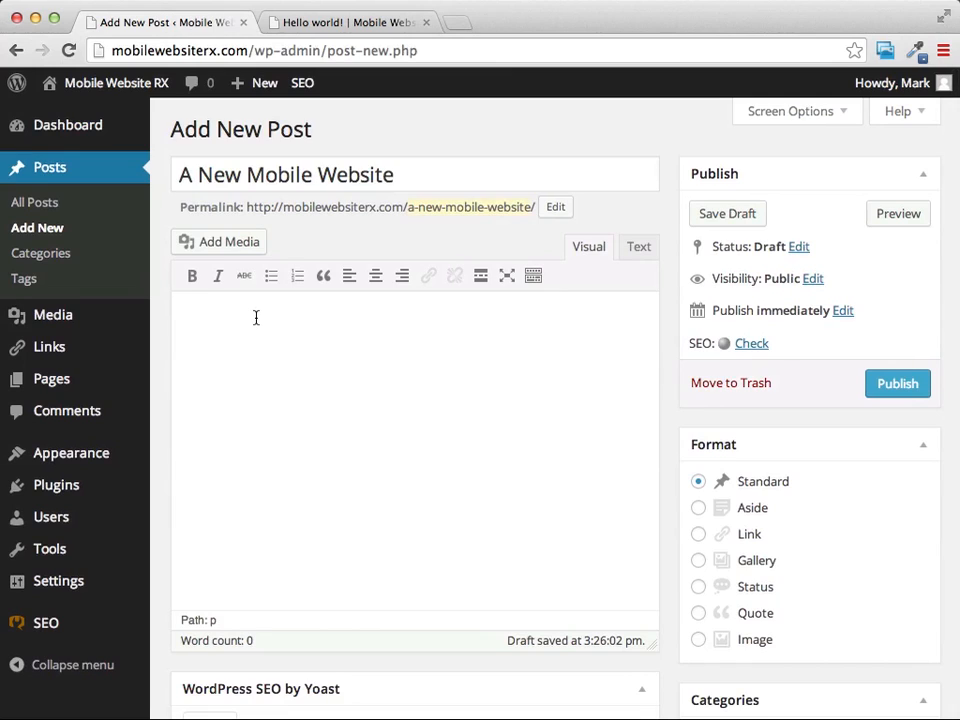
text(This is where our content )
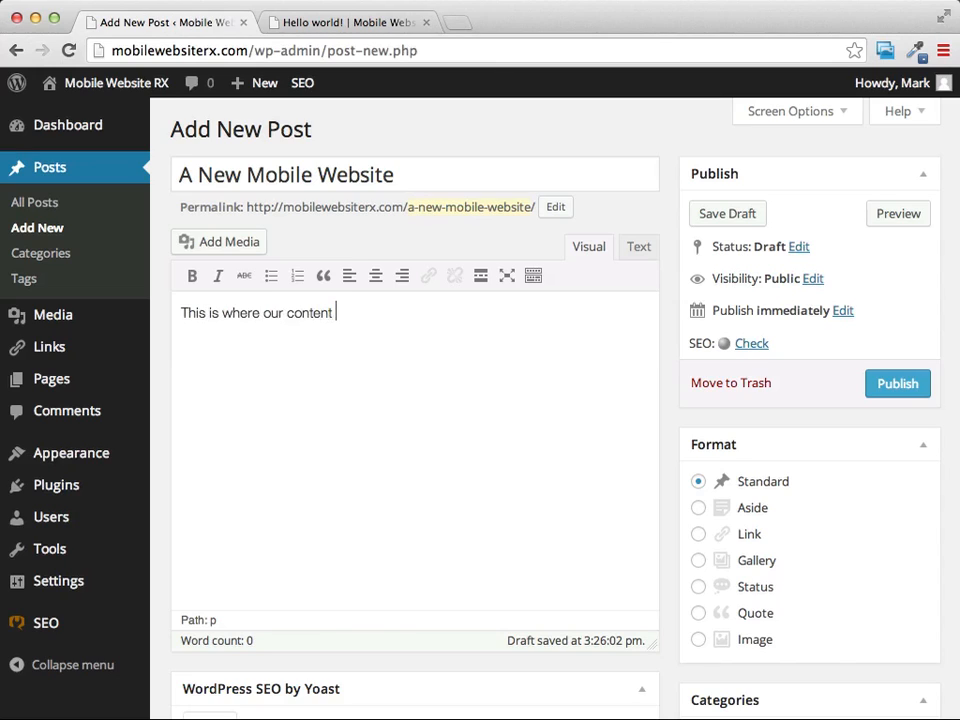
text(goes. )
text(We can ta)
text(lk ab)
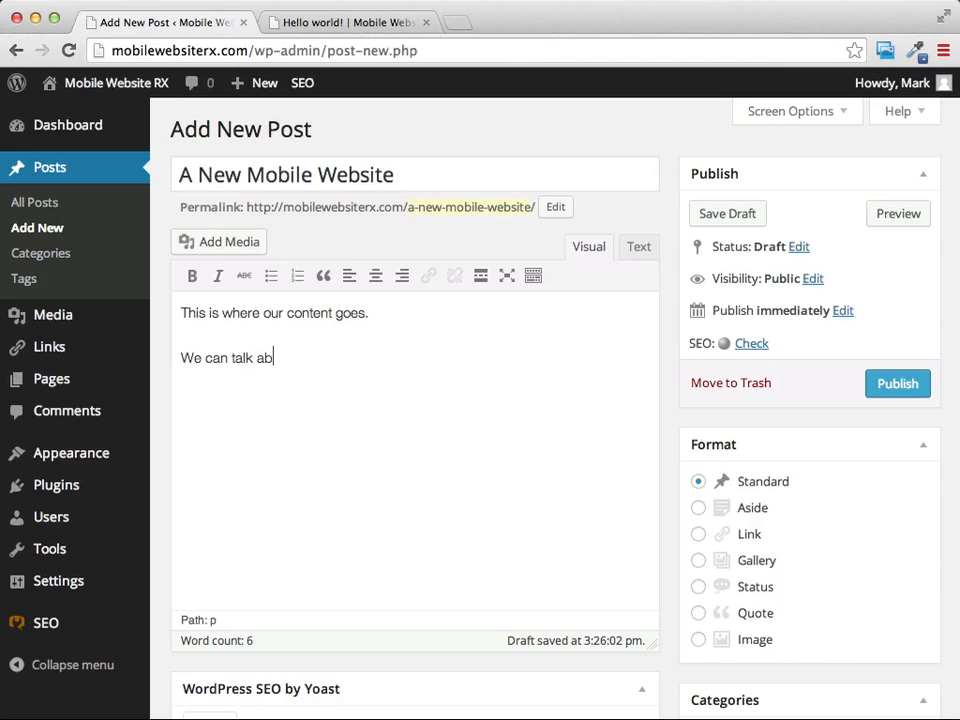
text(out whatever we want )
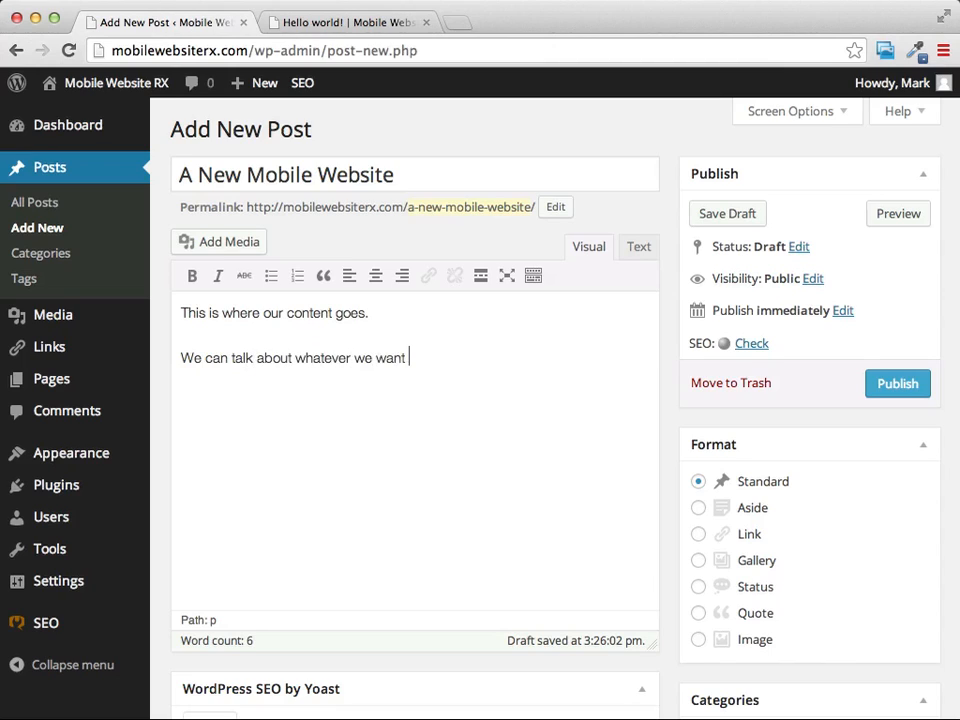
text(on this page.)
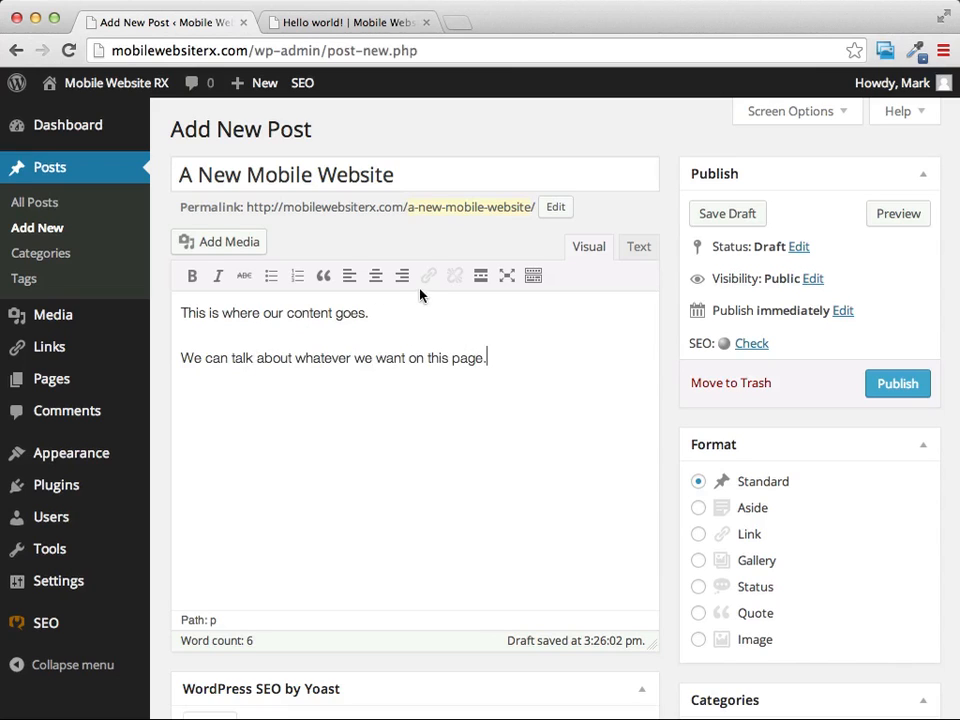
Step: Show the second row of formatting tools in the post editor and look over the paragraph formats
scroll(598, 302, down, 2)
scroll(495, 283, up, 1)
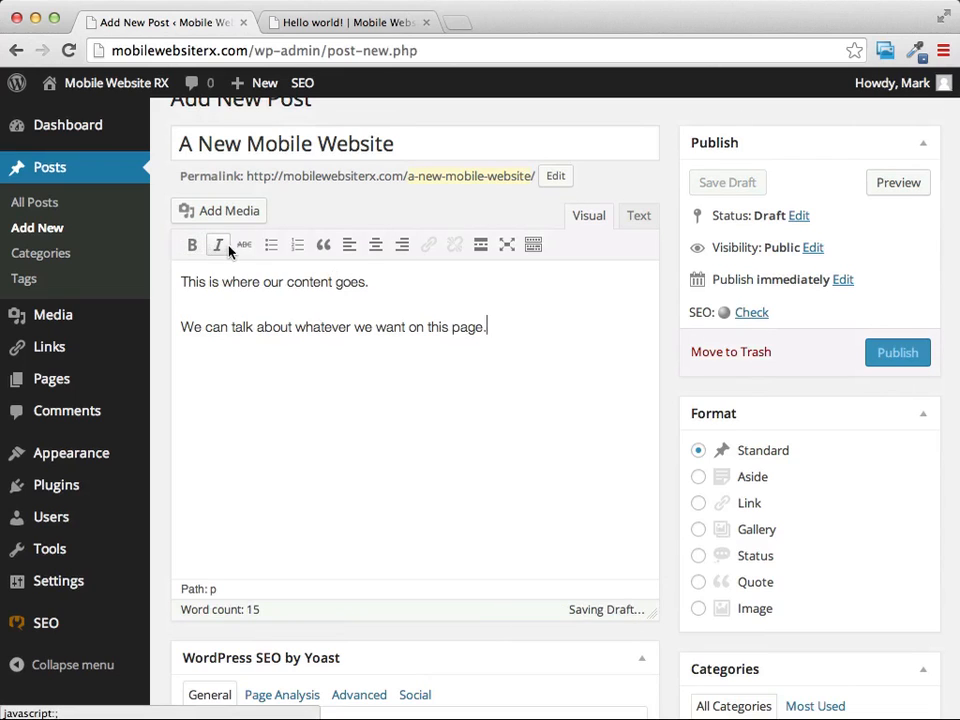
scroll(217, 250, down, 1)
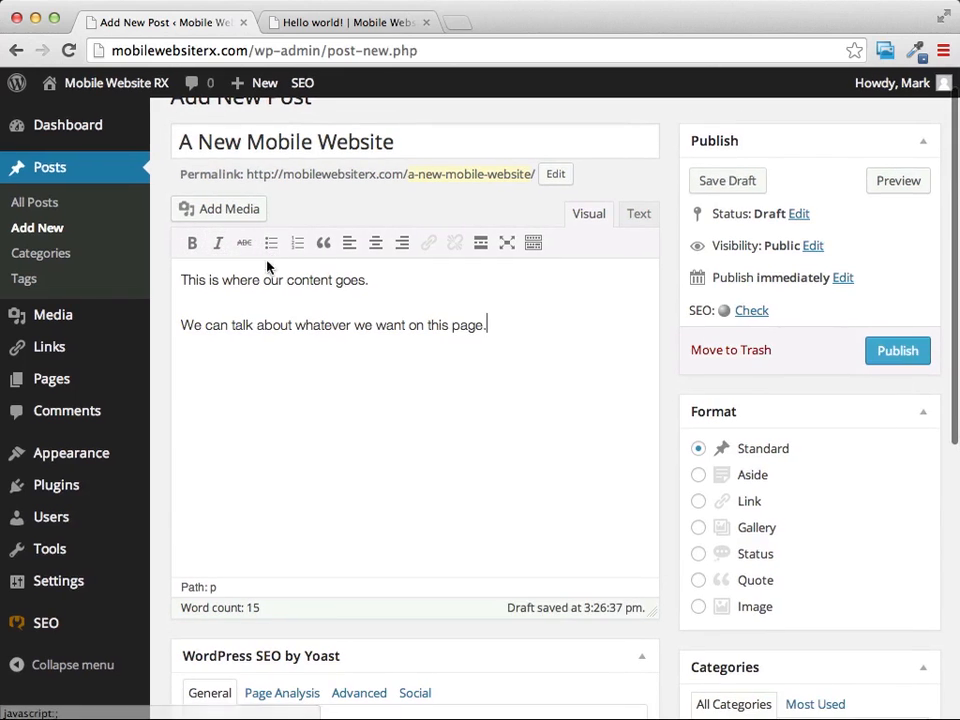
scroll(317, 272, up, 1)
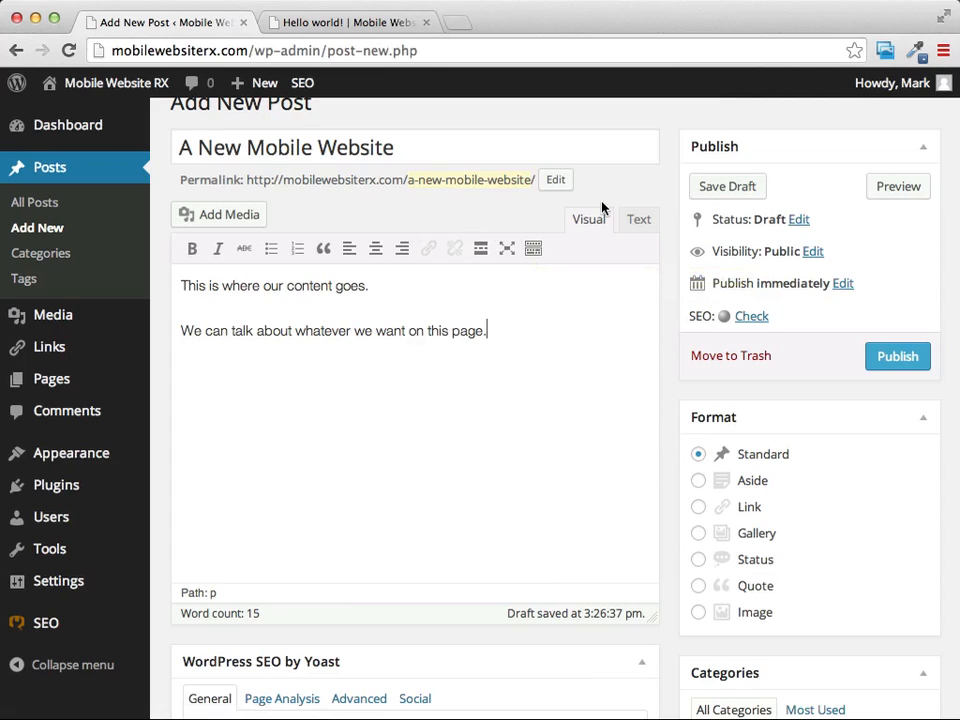
click(534, 249)
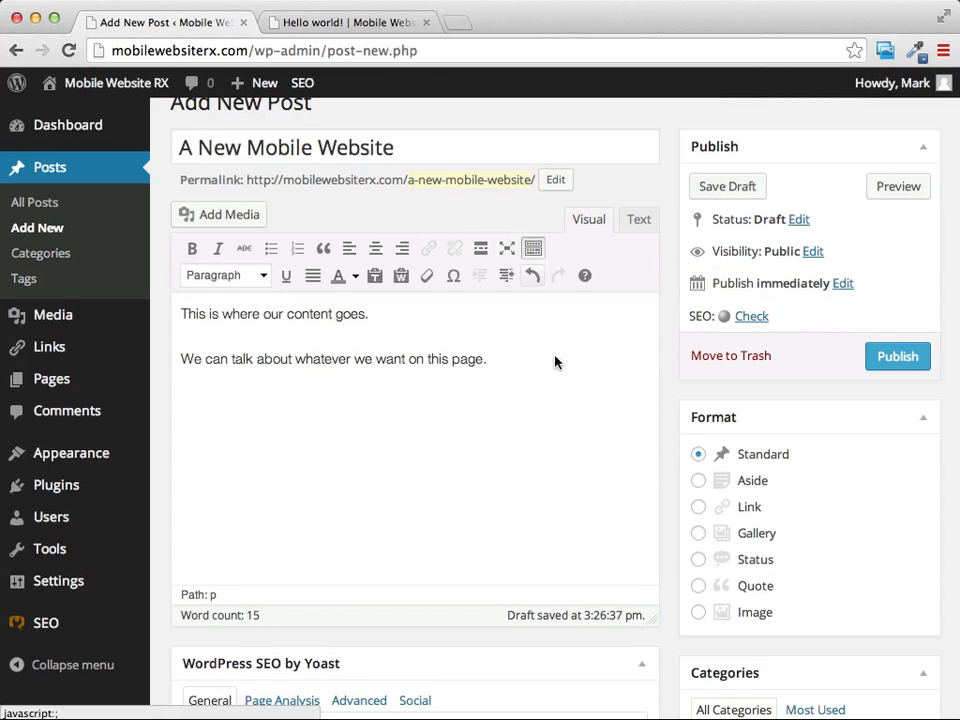
click(263, 278)
click(262, 277)
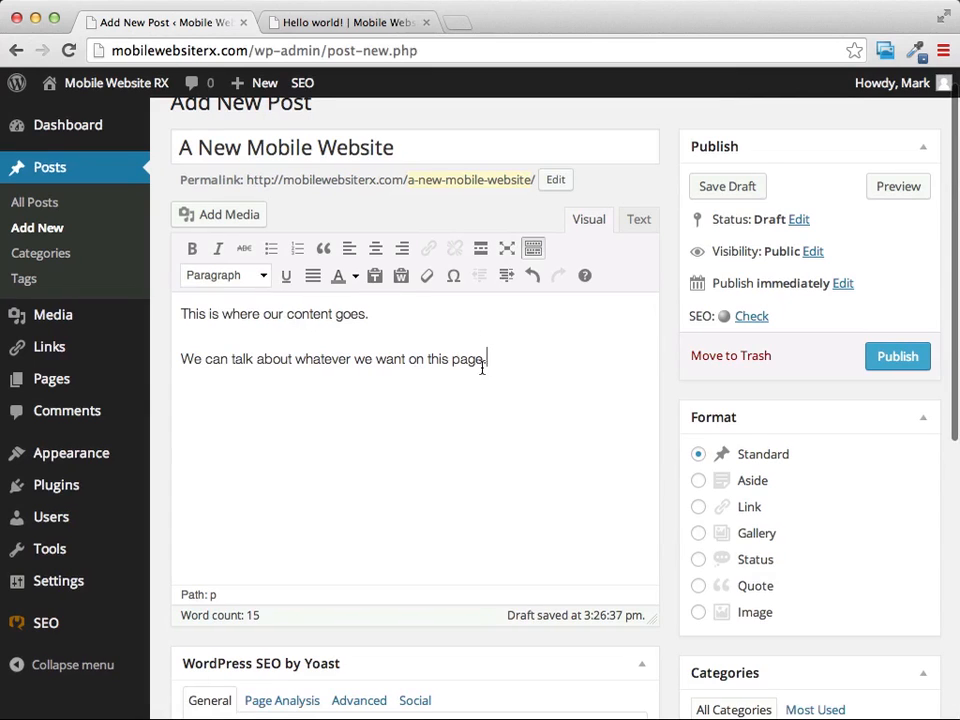
Step: Format the opening line "This is where our content goes." as Heading 1
scroll(509, 363, right, 1)
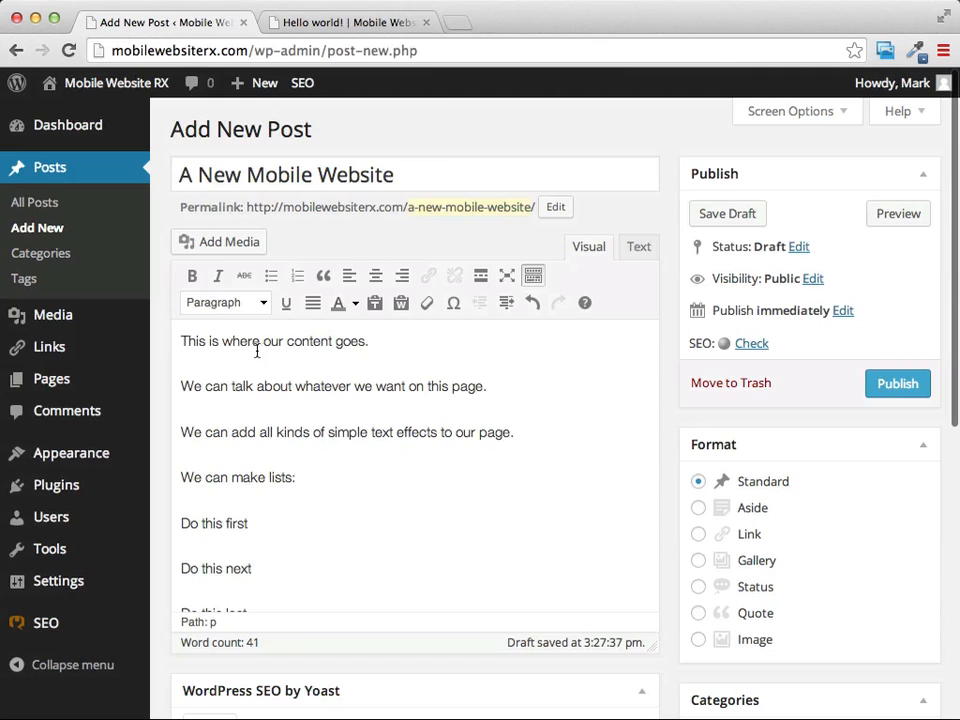
drag(181, 342, 372, 341)
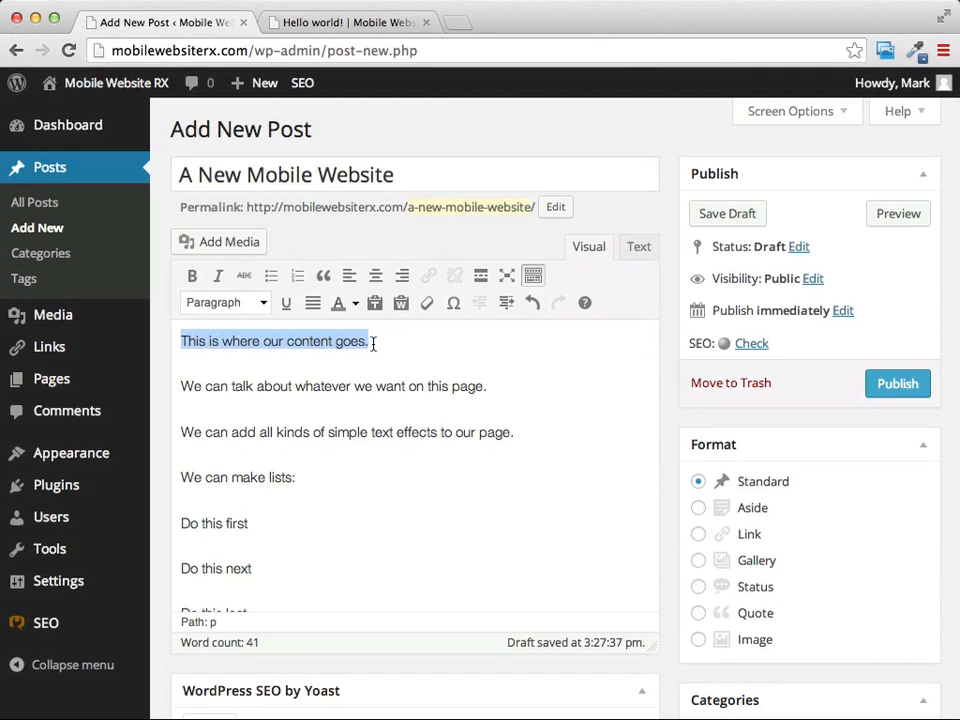
click(263, 304)
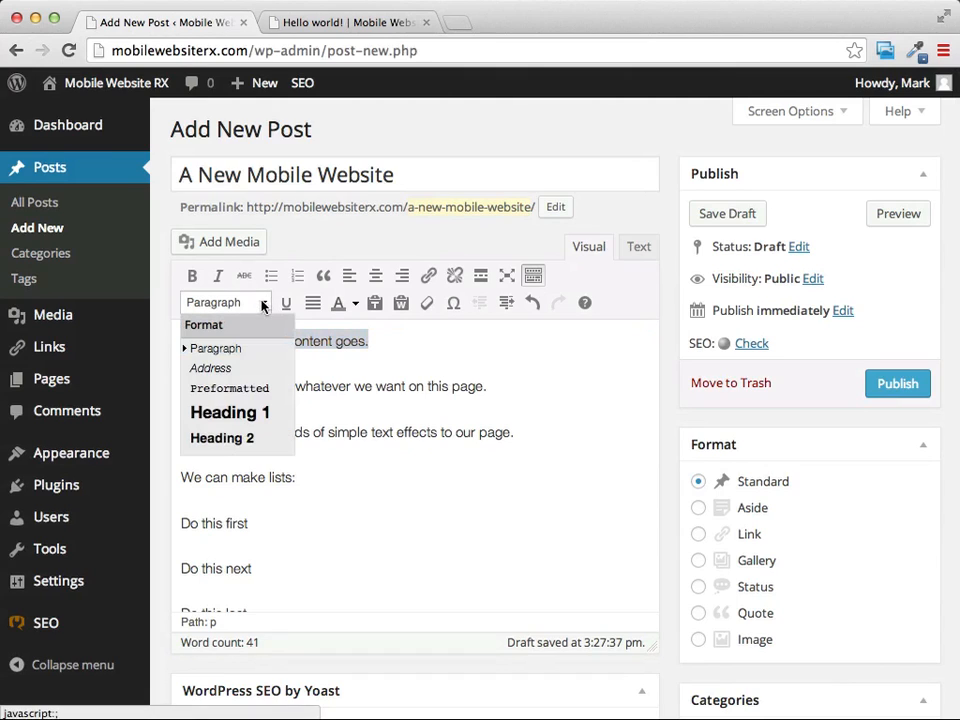
click(208, 411)
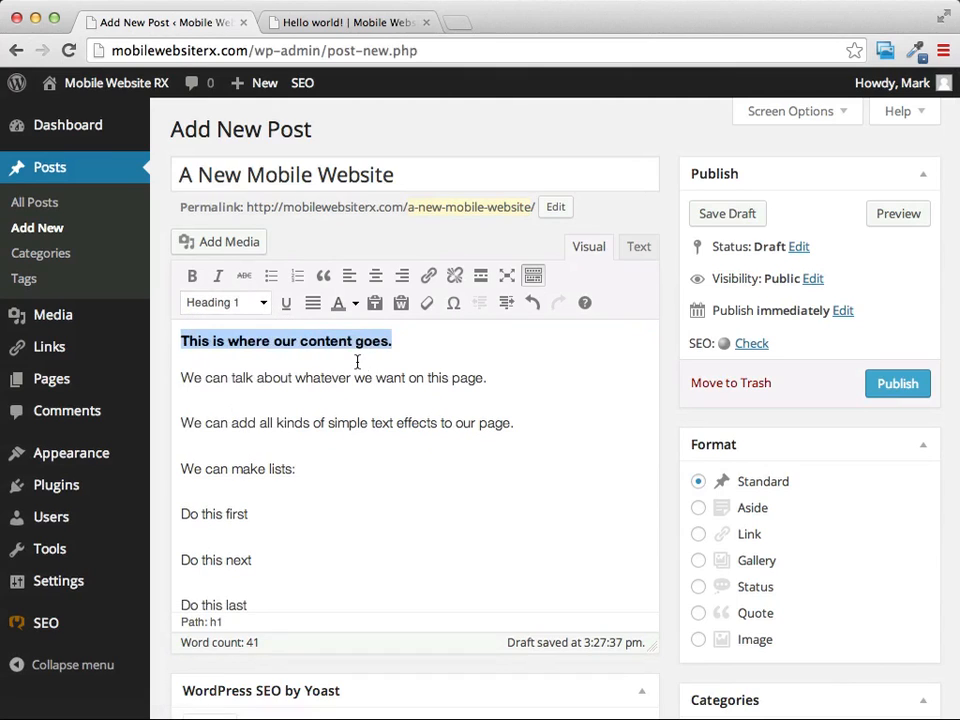
Step: Make the word "whatever" in the second paragraph bold and underlined
double_click(300, 379)
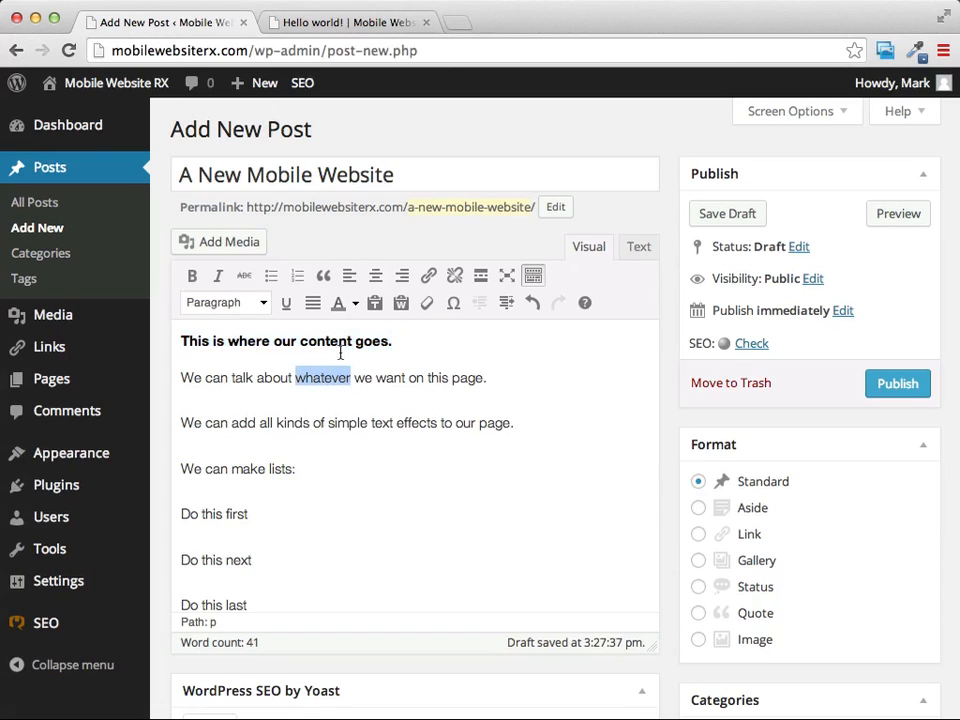
click(192, 275)
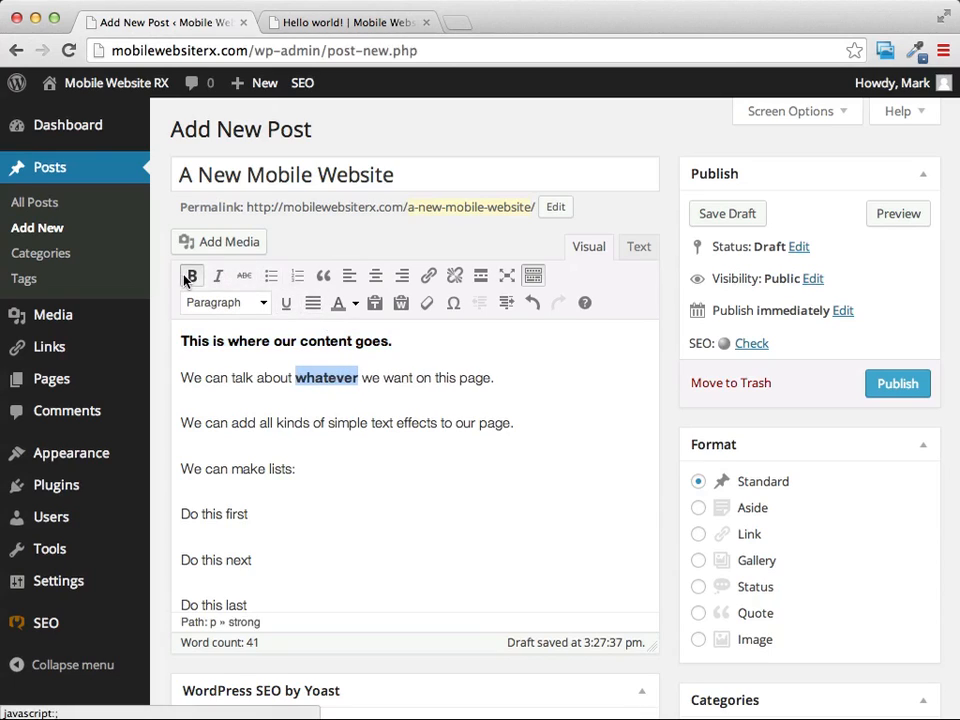
click(286, 304)
Step: Turn the lines "Do this first", "Do this next" and "Do this last" into a numbered list
scroll(454, 450, down, 3)
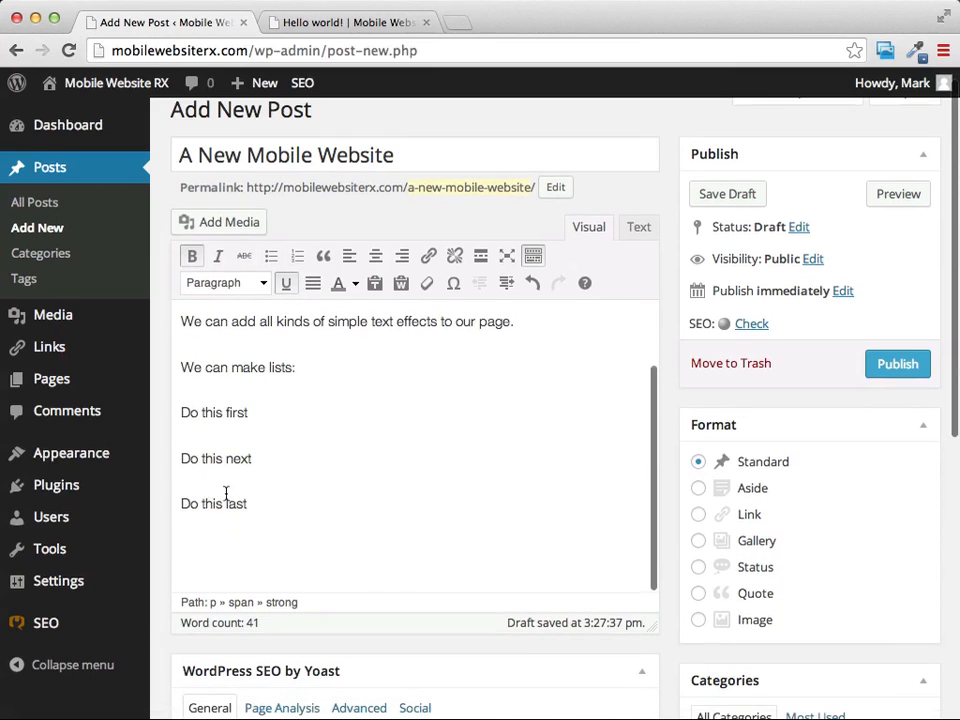
drag(252, 507, 182, 418)
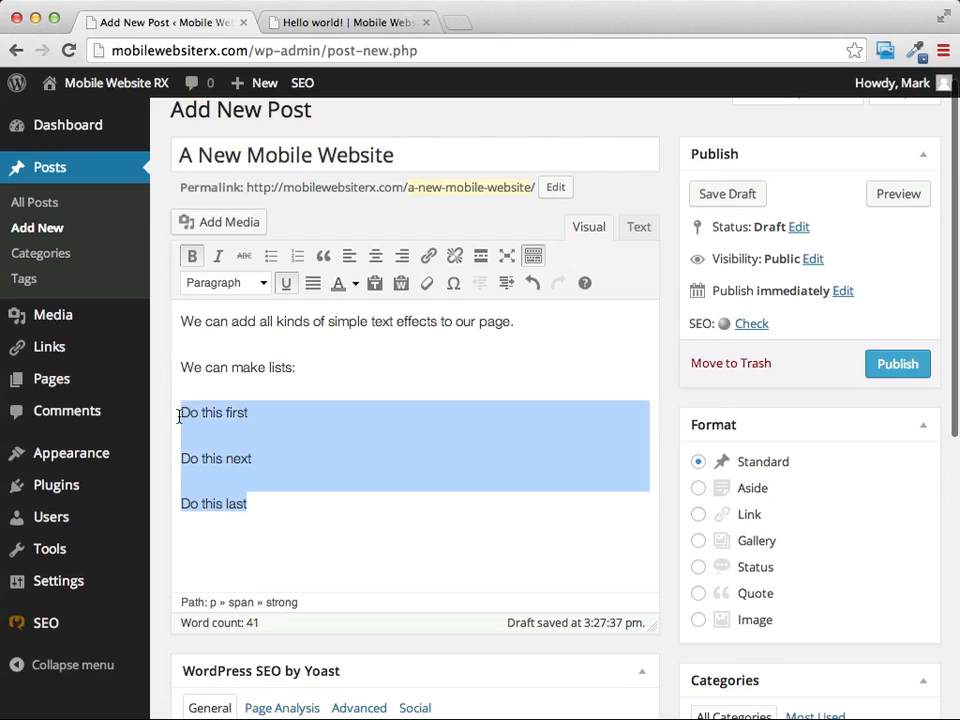
click(298, 256)
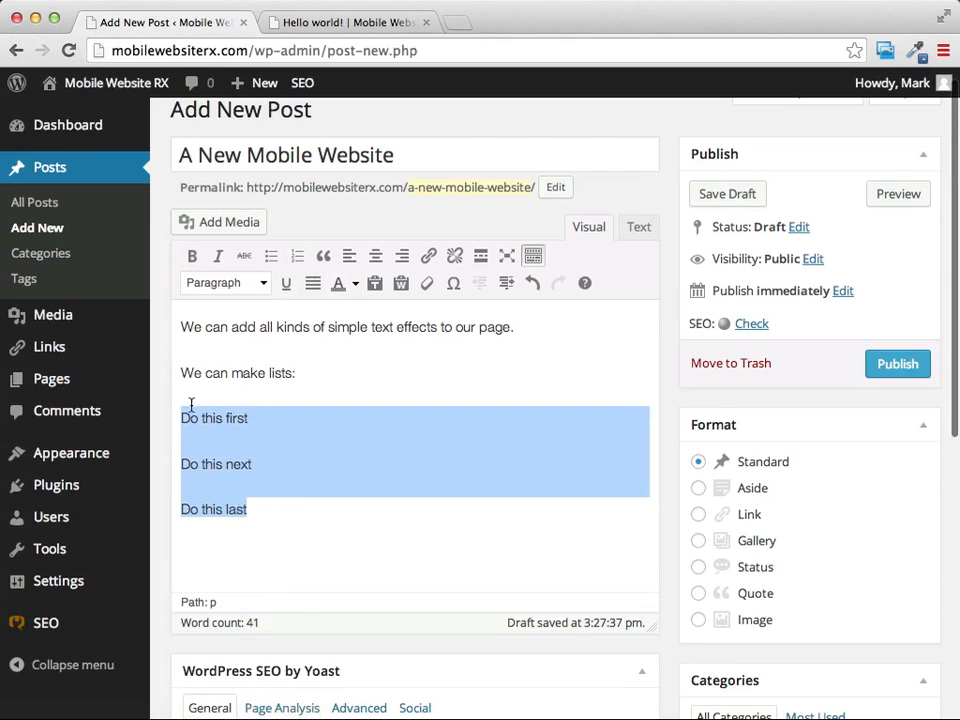
click(298, 256)
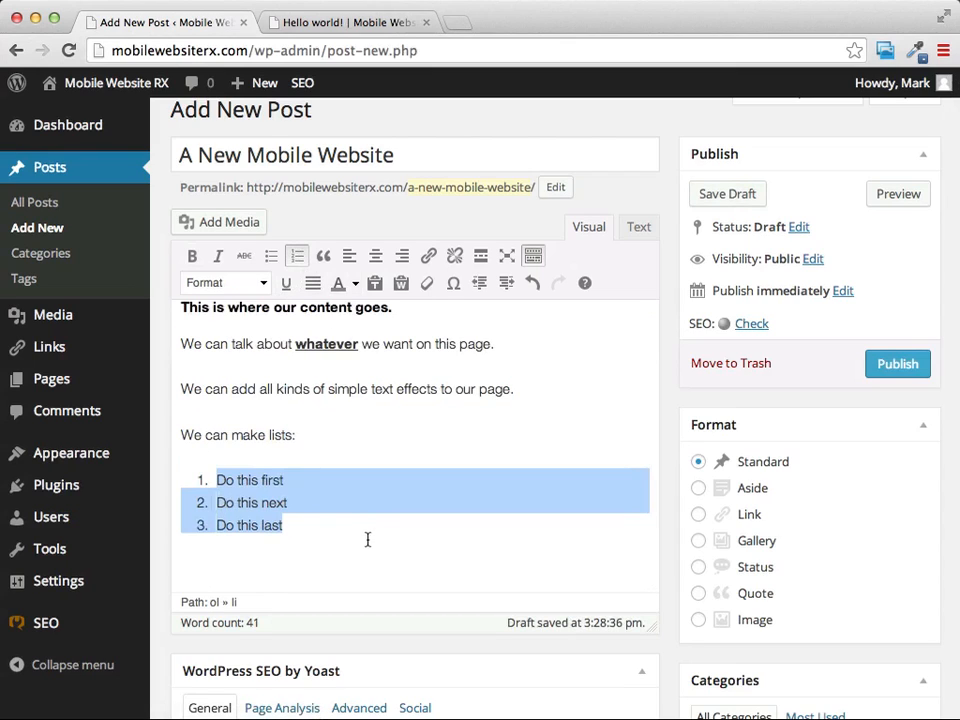
Step: Look over the finished post content and the SEO, format, categories and tags settings of the new post
click(330, 546)
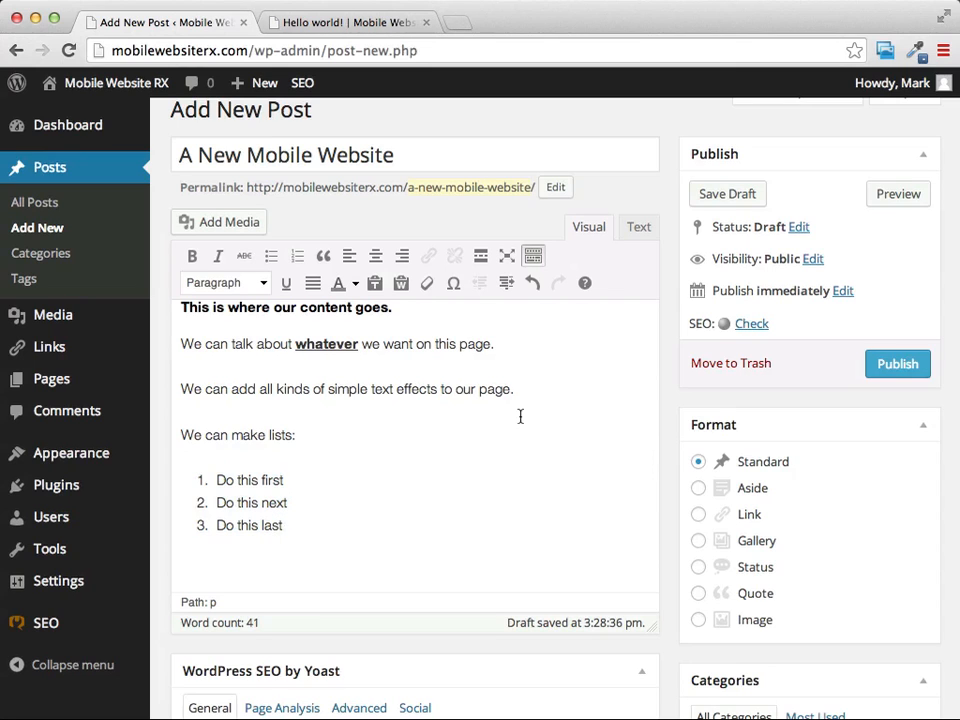
scroll(527, 381, down, 4)
scroll(527, 381, up, 5)
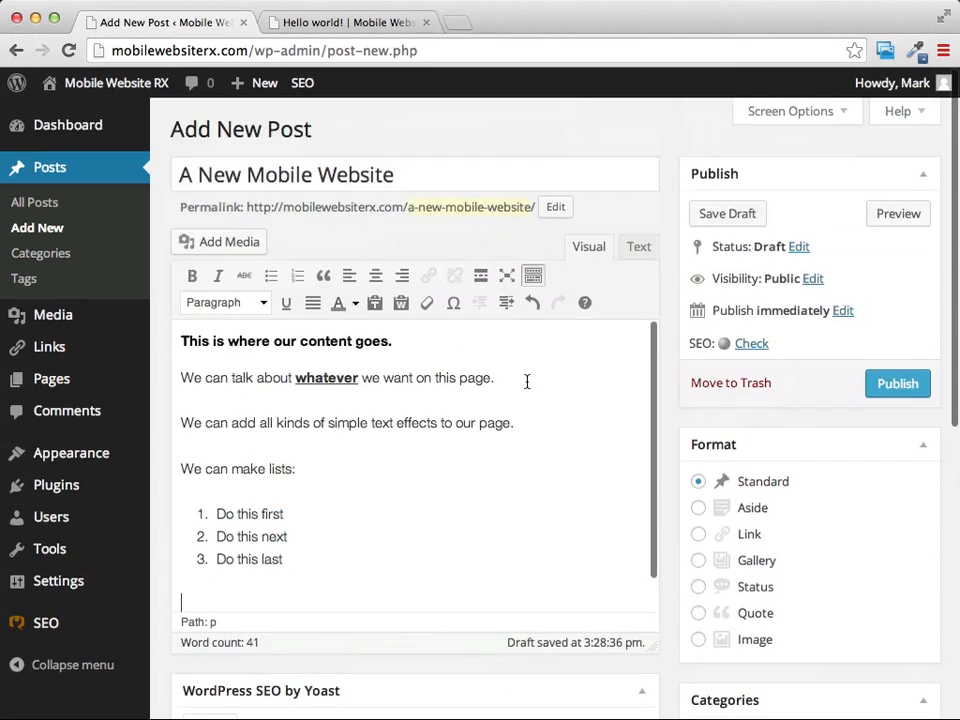
scroll(565, 447, down, 5)
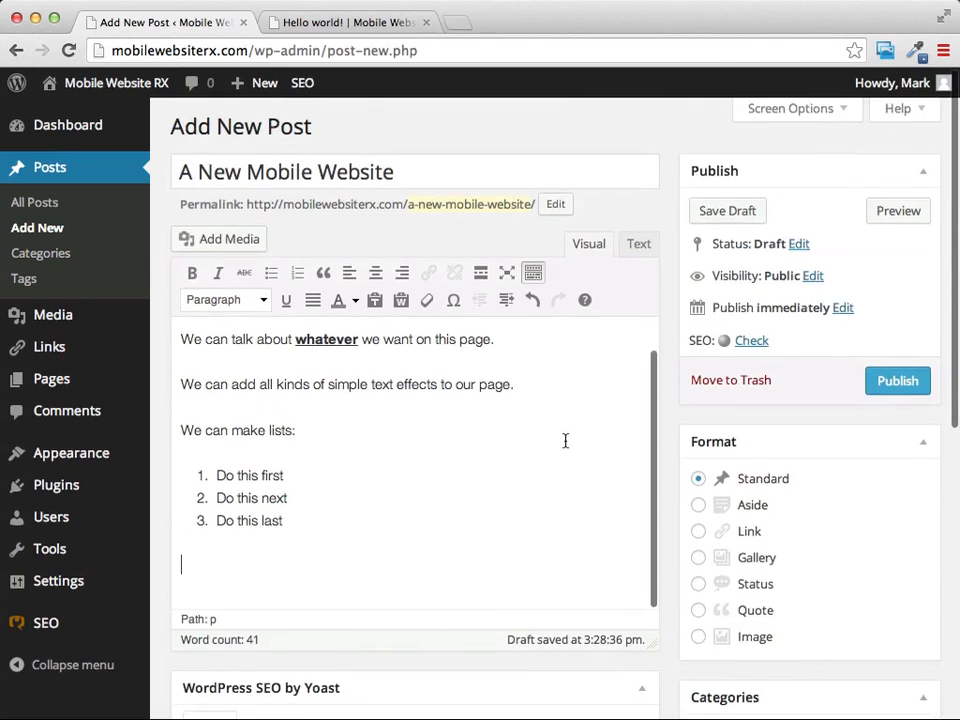
scroll(565, 447, down, 2)
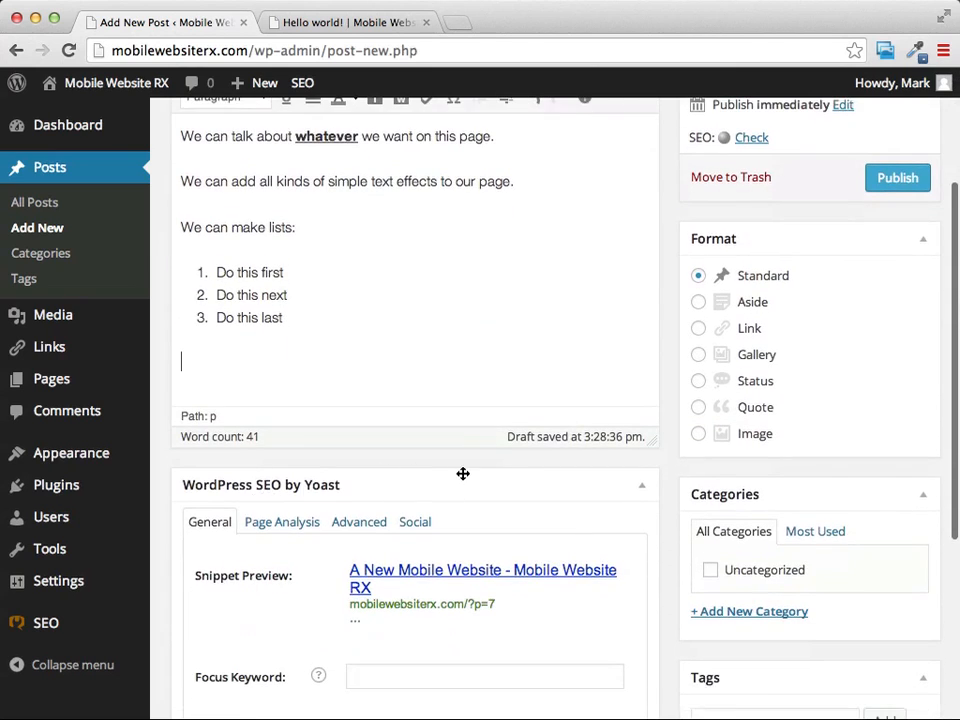
scroll(467, 475, down, 4)
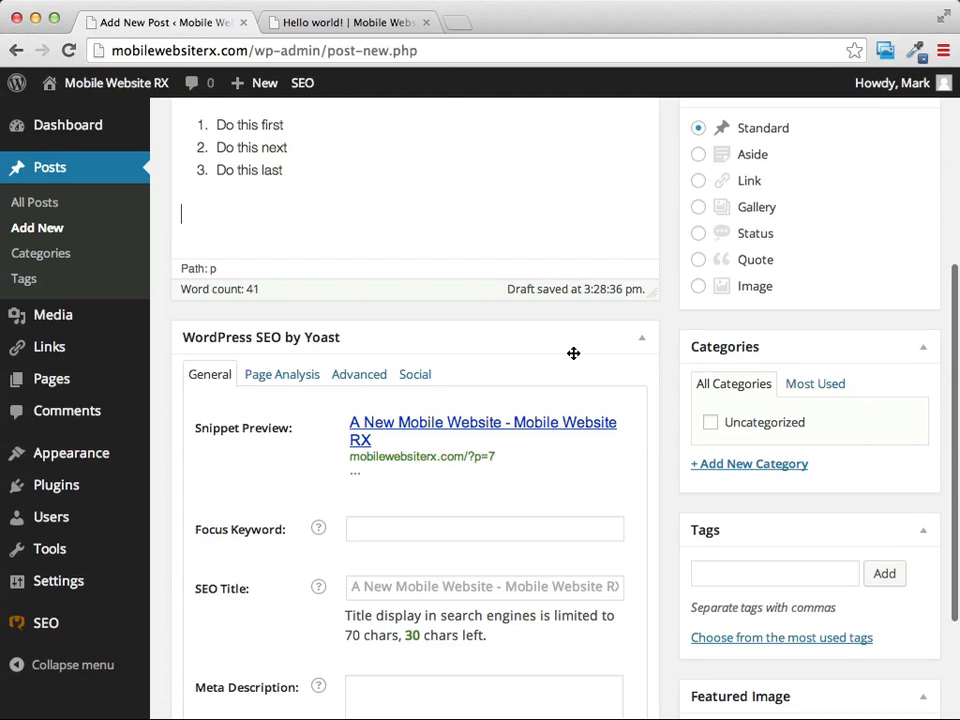
scroll(573, 355, down, 2)
scroll(571, 356, up, 10)
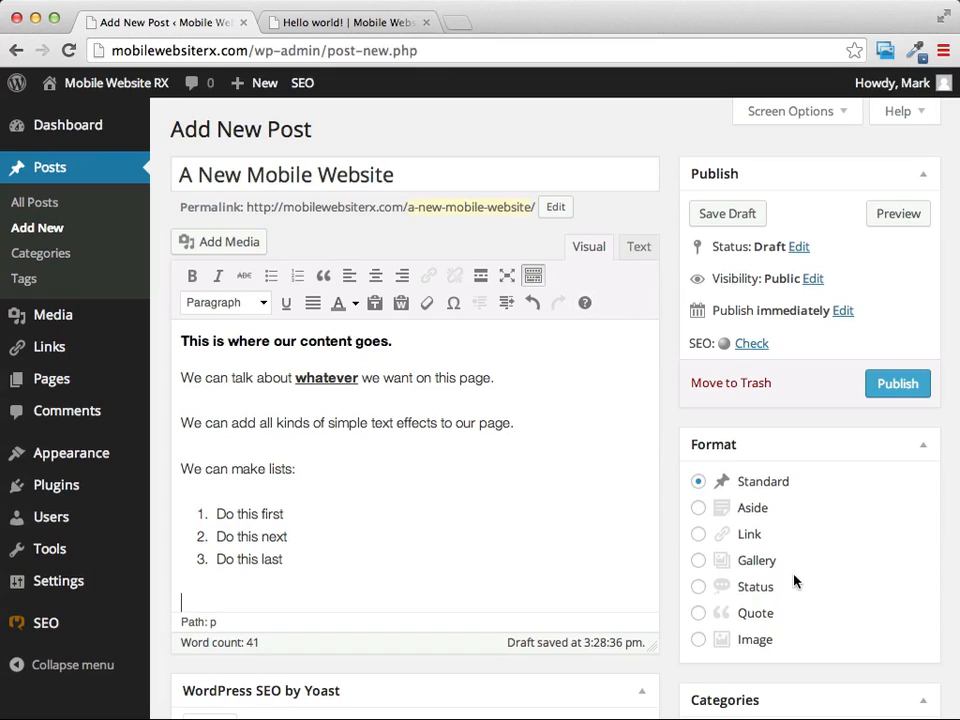
scroll(815, 553, down, 1)
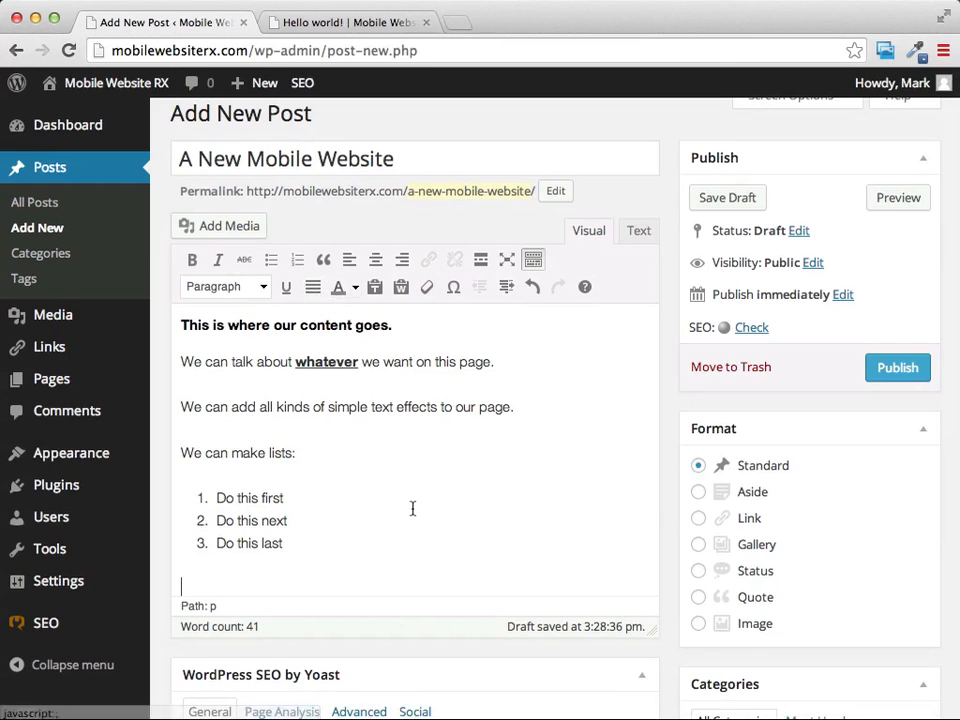
scroll(399, 495, up, 1)
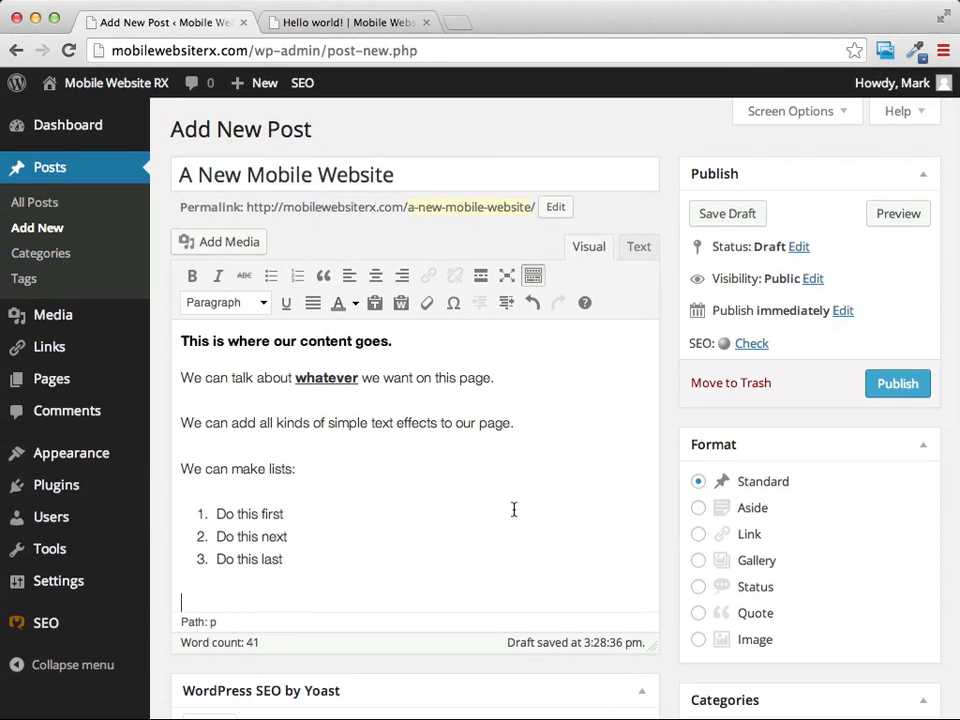
Step: Publish the post "A New Mobile Website"
click(891, 386)
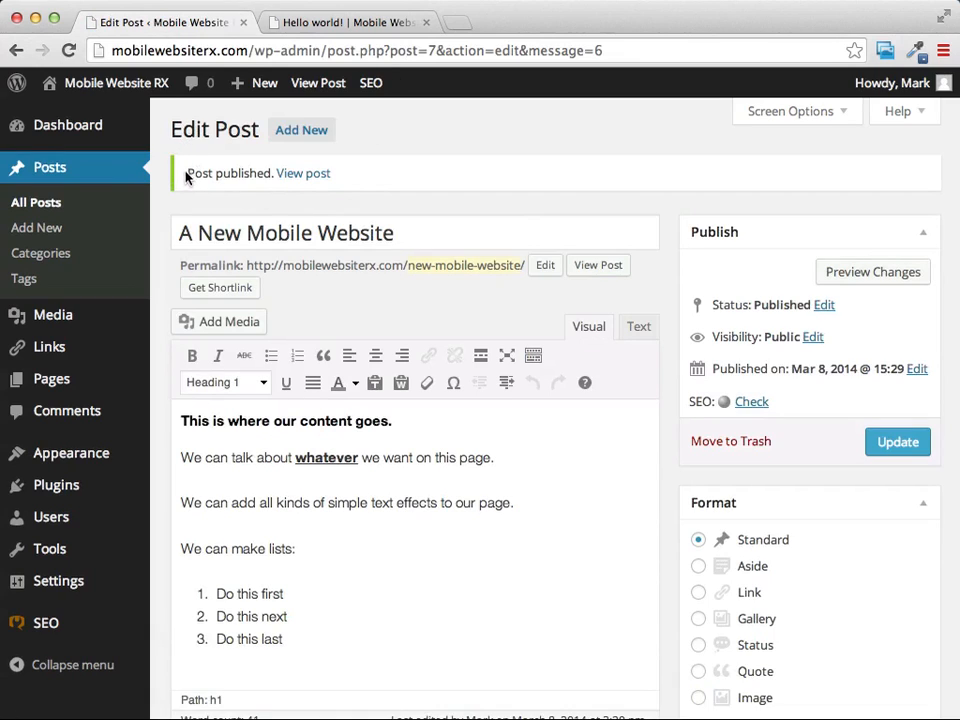
drag(189, 172, 336, 172)
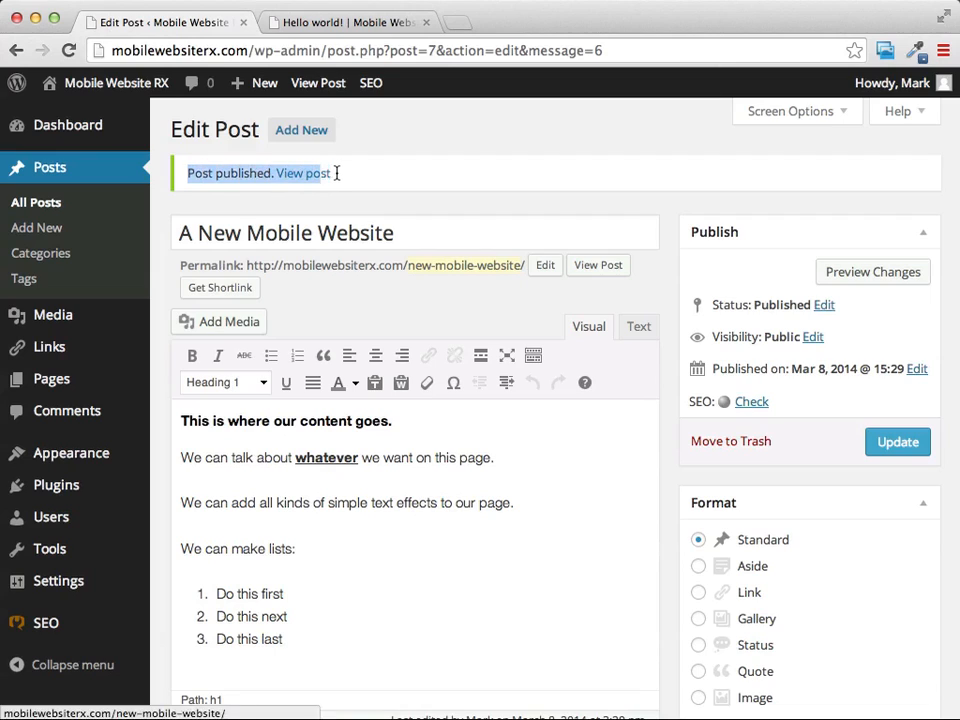
click(440, 165)
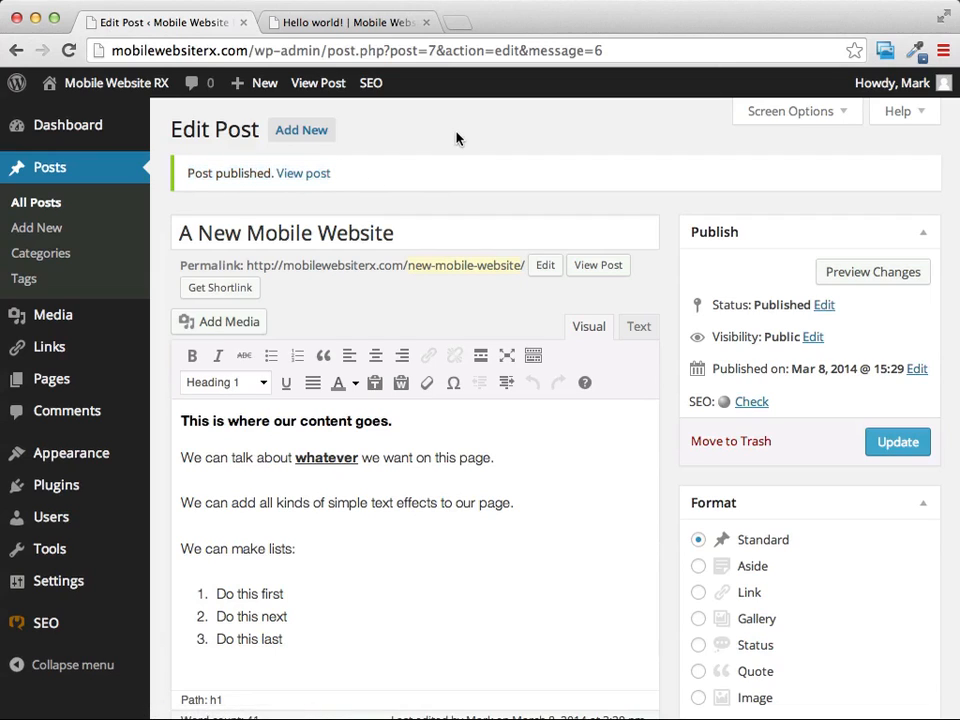
Step: Open the published post in a new browser tab and review its title, formatted text and numbered list
right_click(313, 178)
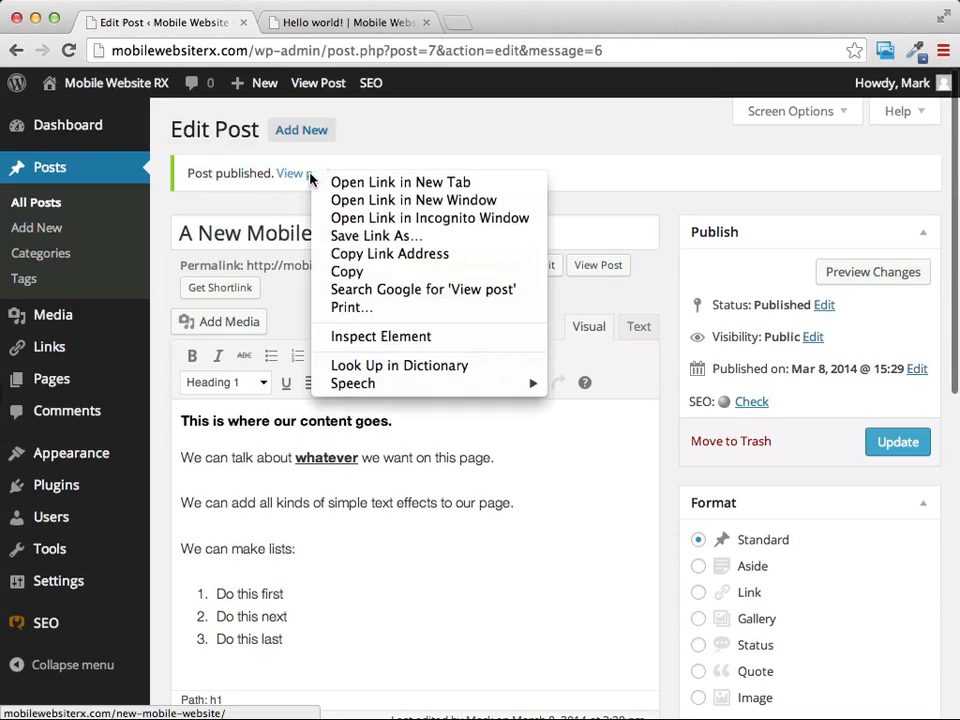
click(366, 186)
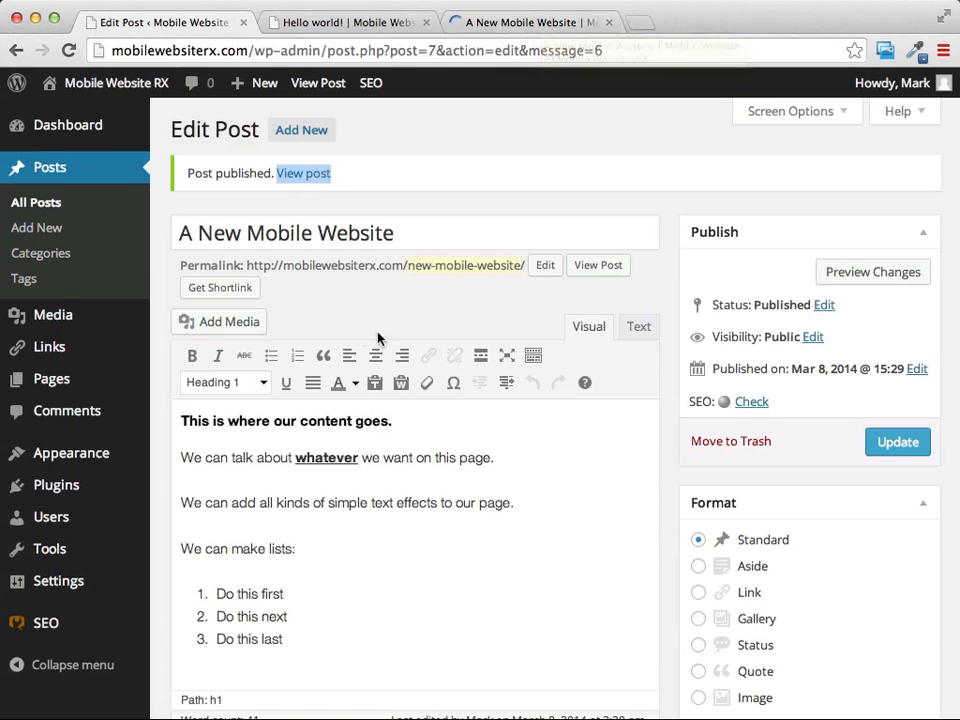
click(497, 24)
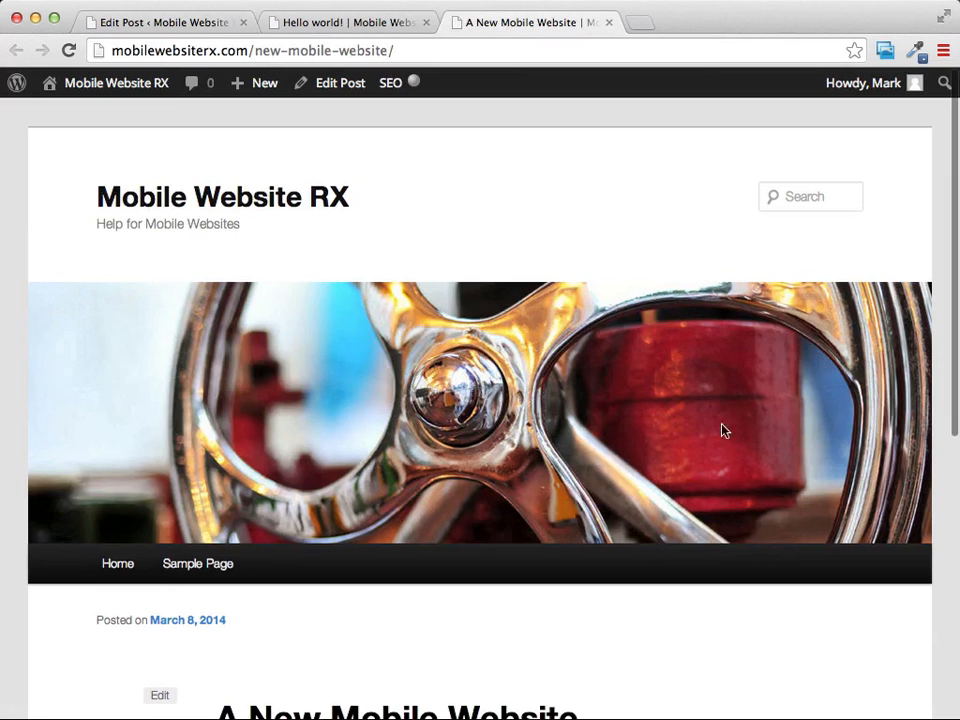
scroll(639, 129, down, 5)
scroll(640, 130, down, 4)
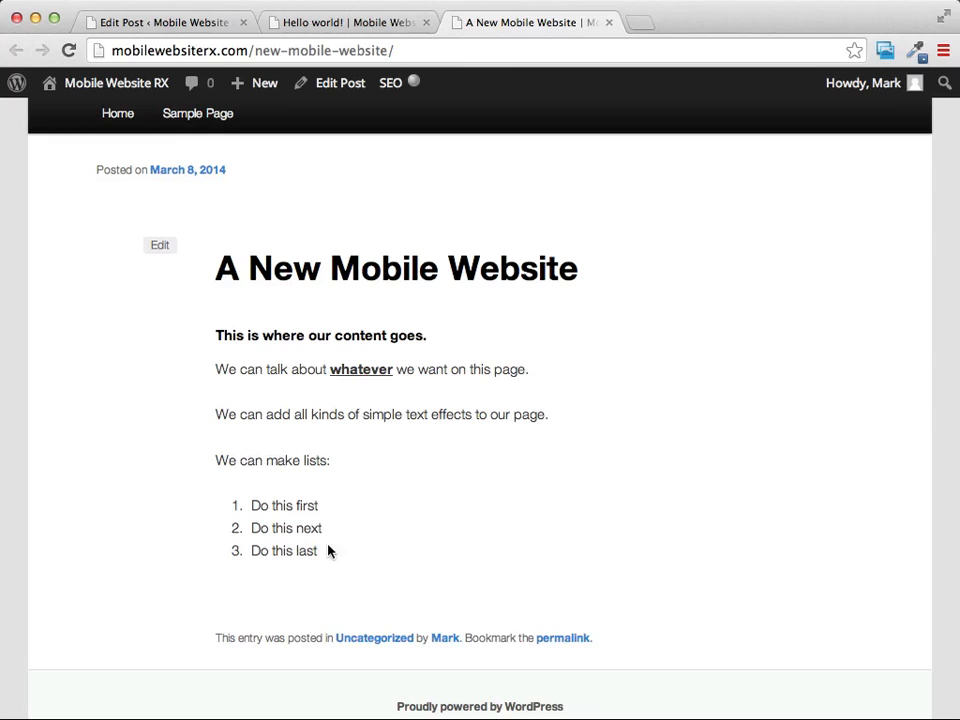
scroll(480, 510, up, 5)
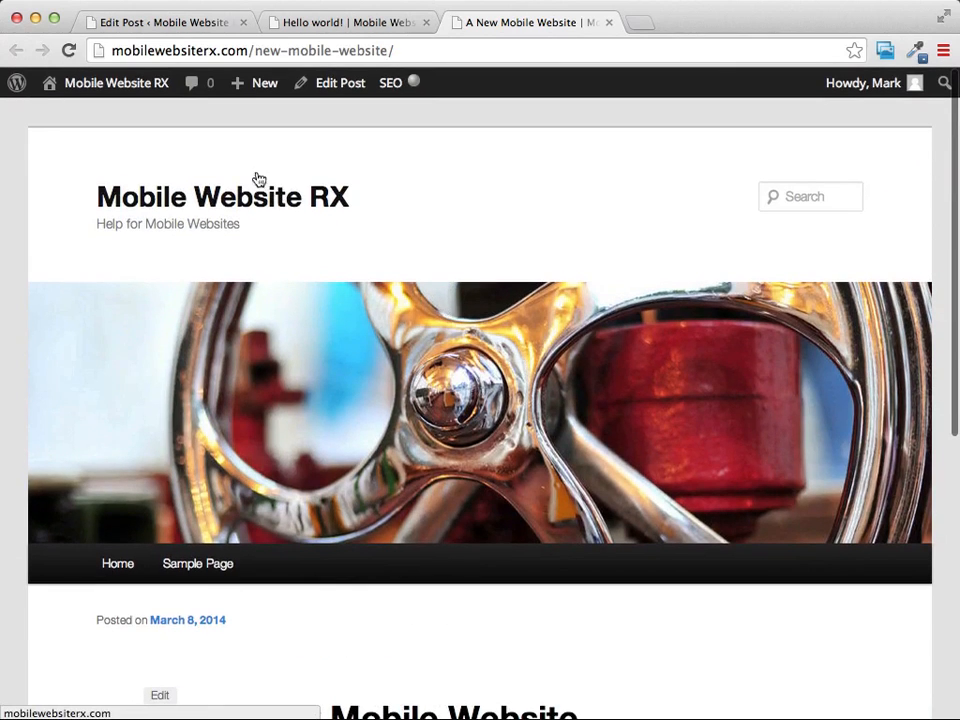
Step: Go to the site's home page and open "A New Mobile Website" from the recent posts list to view it
click(227, 204)
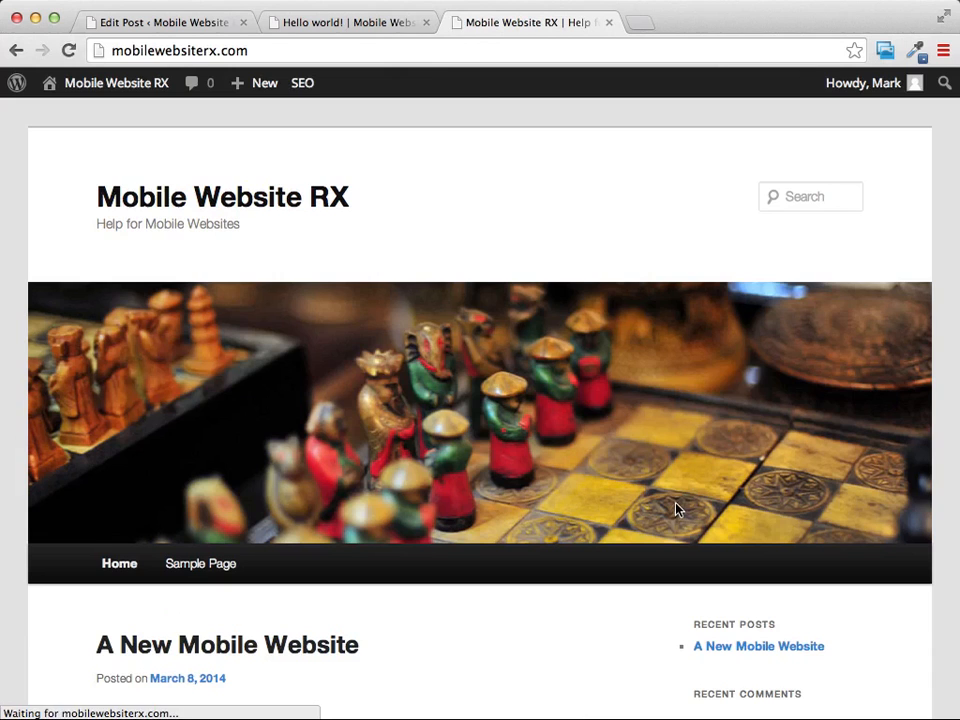
scroll(592, 535, down, 2)
scroll(591, 531, down, 3)
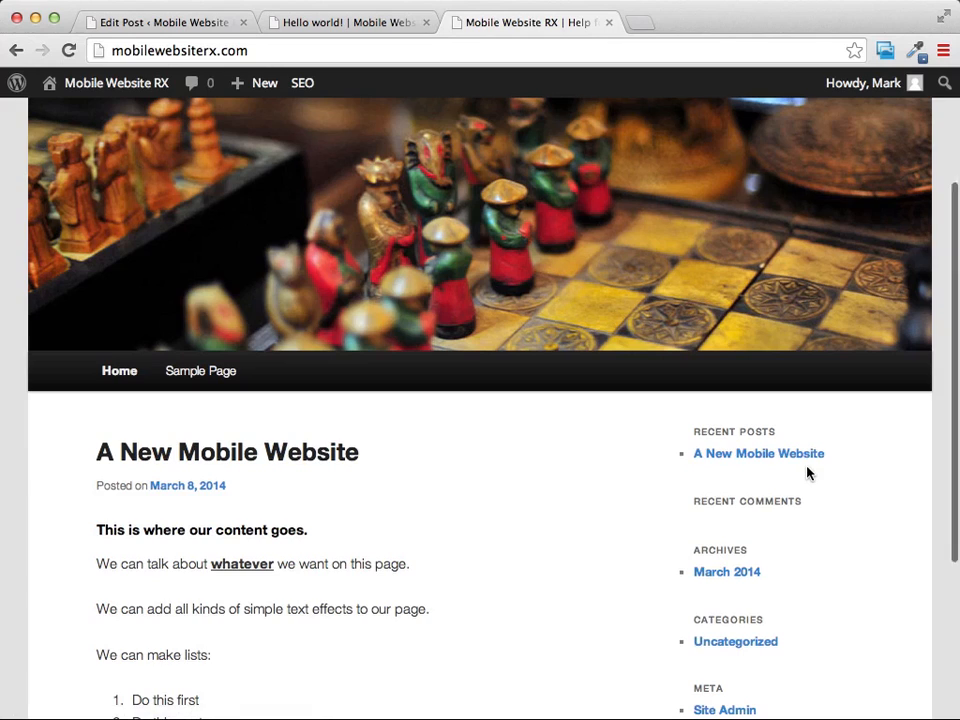
click(747, 457)
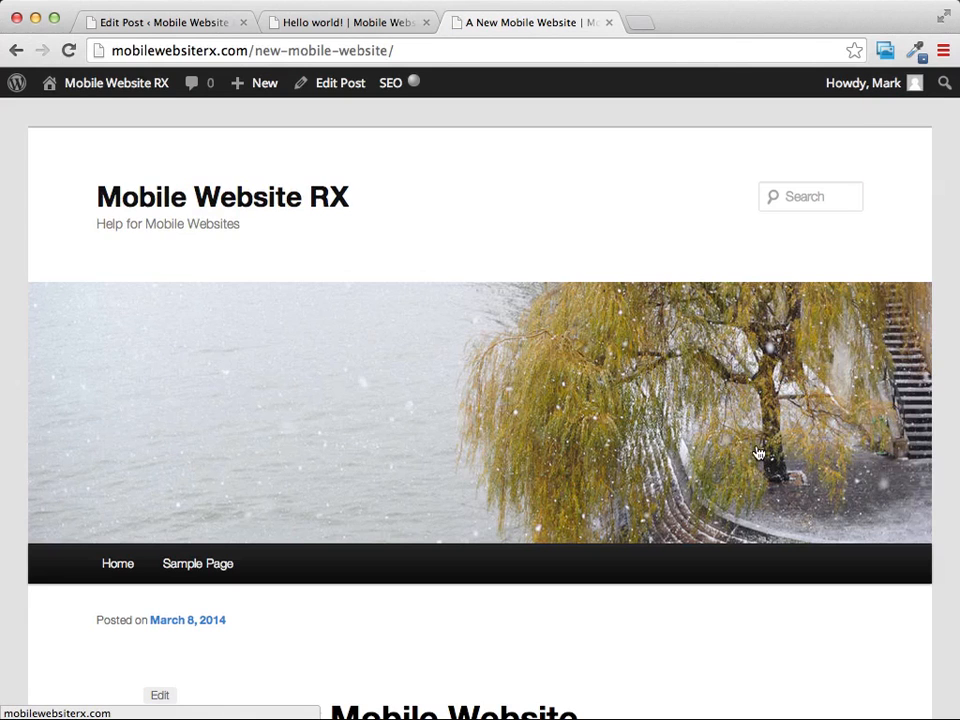
mouse_move(87, 90)
scroll(598, 210, down, 5)
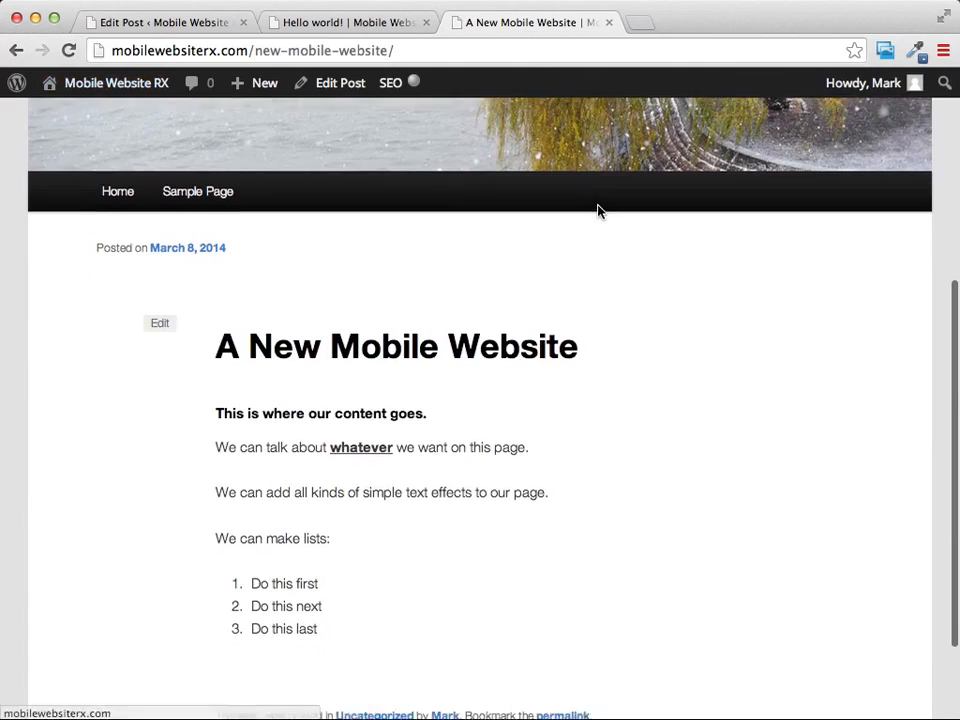
scroll(598, 210, up, 5)
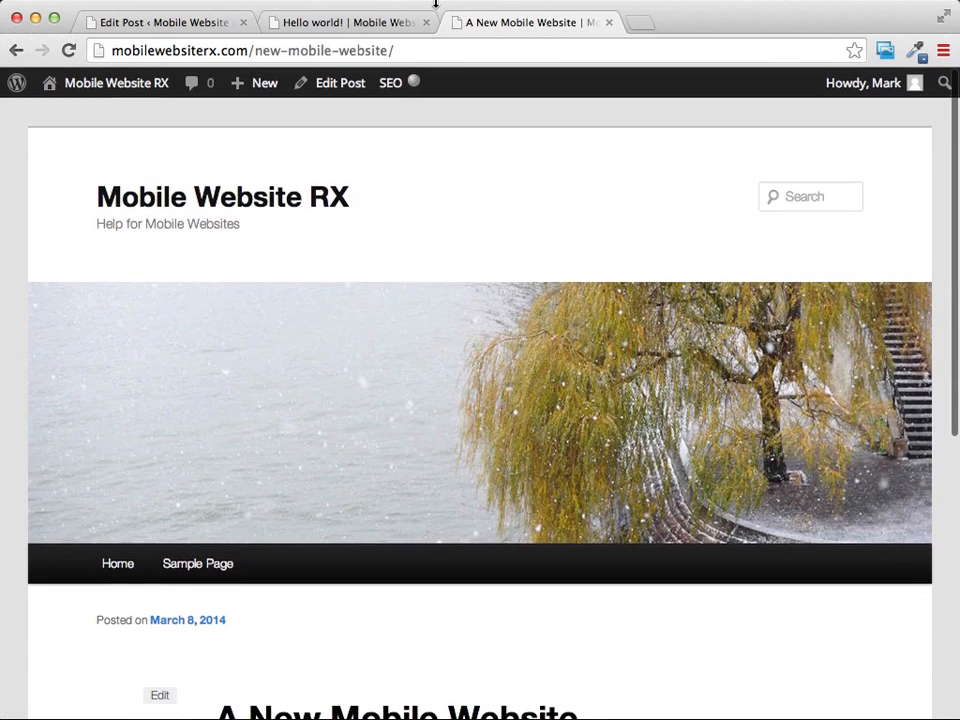
Step: Return to the post editor and start another new post titled "Our 2nd Post"
click(347, 24)
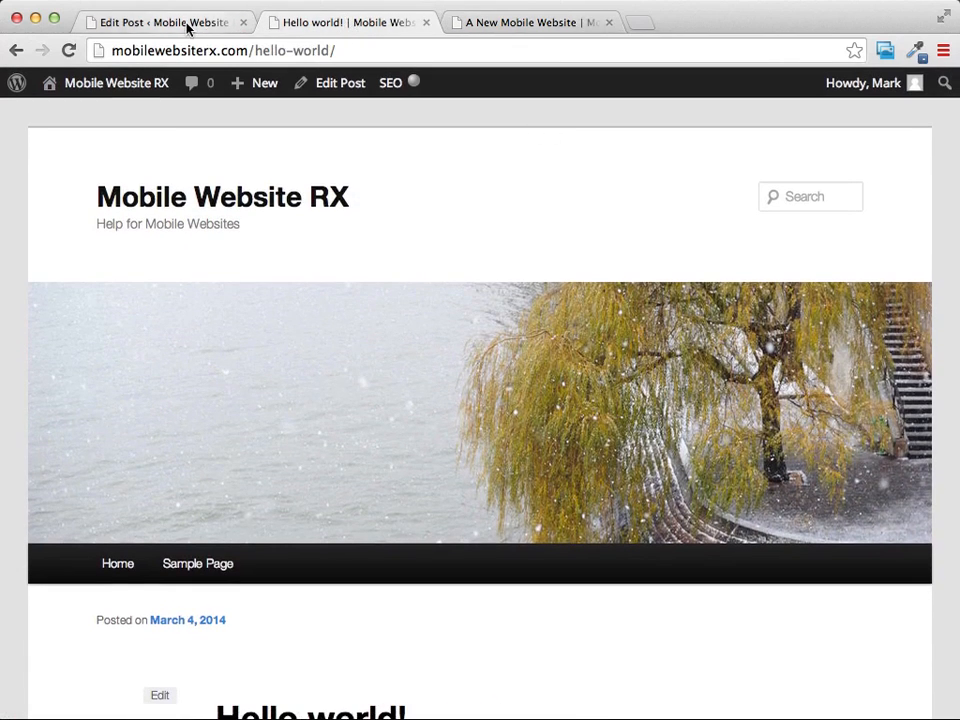
click(188, 26)
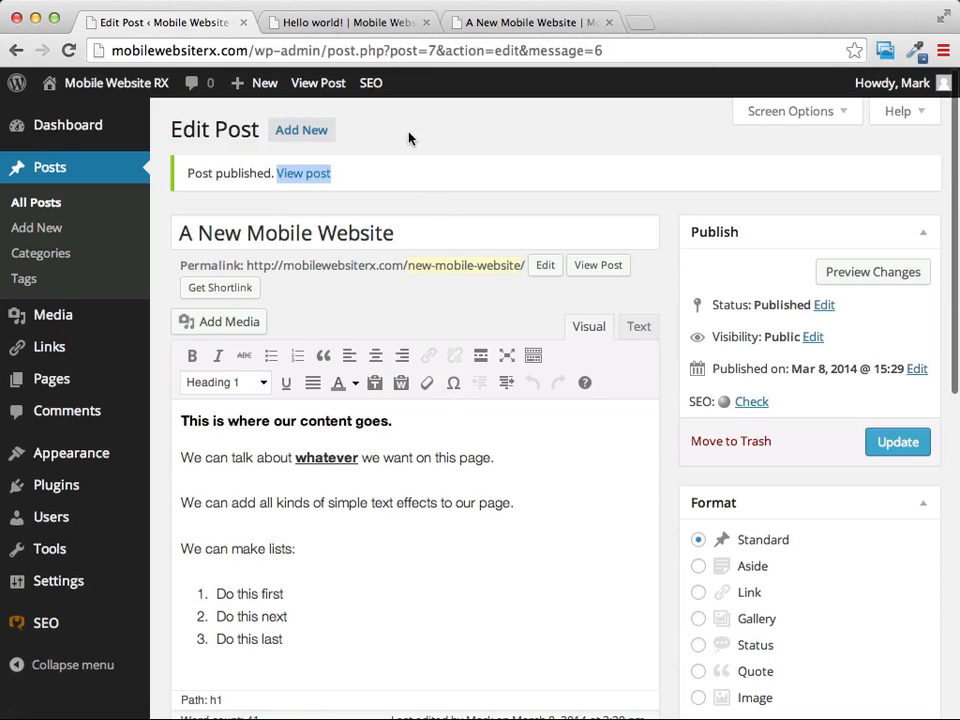
click(308, 134)
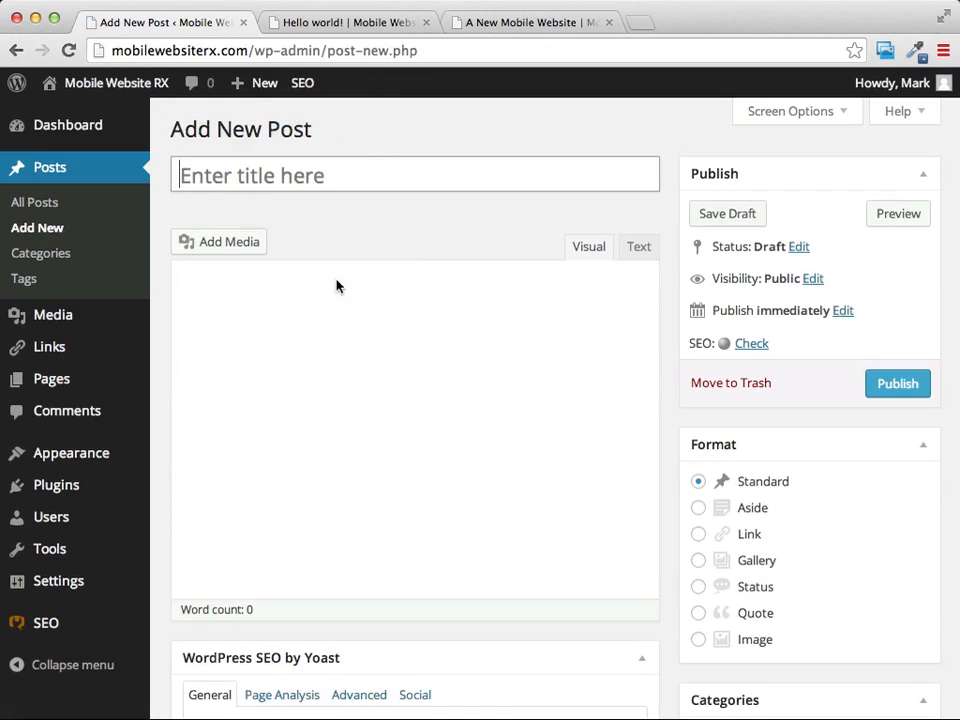
click(280, 177)
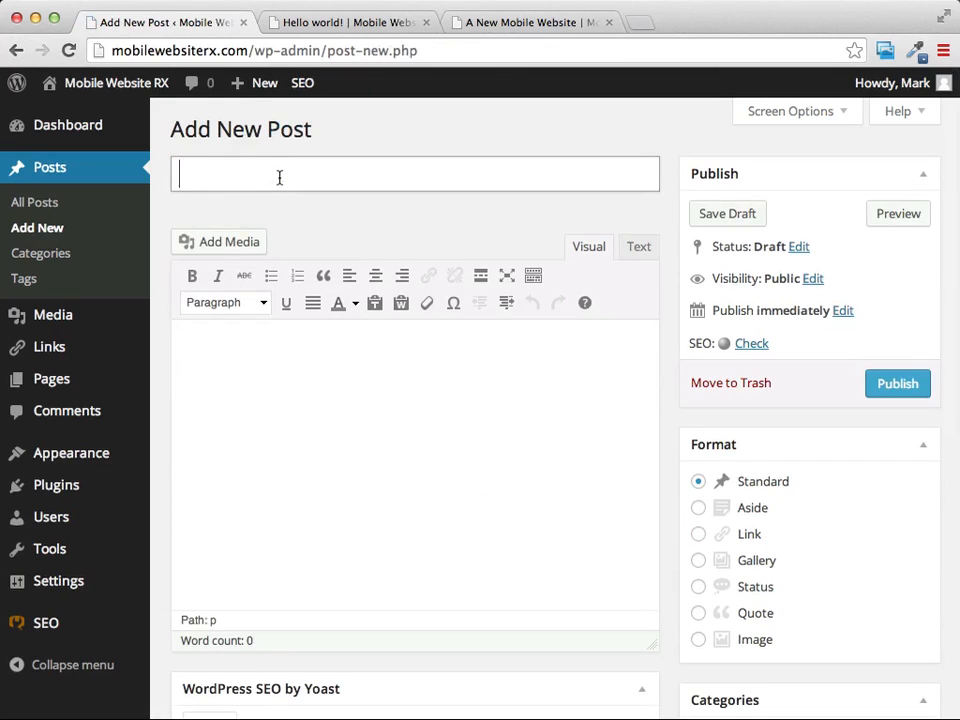
text(Our 2nd Pos)
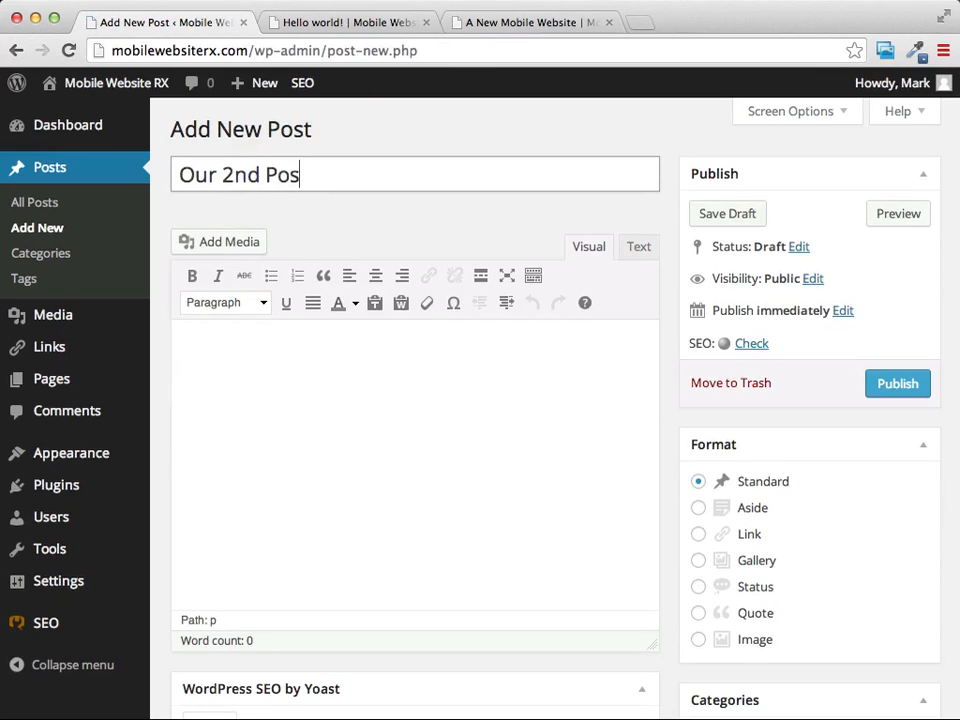
text(t)
Step: Enter "Will have more content" as the body of the second post and publish it
click(310, 388)
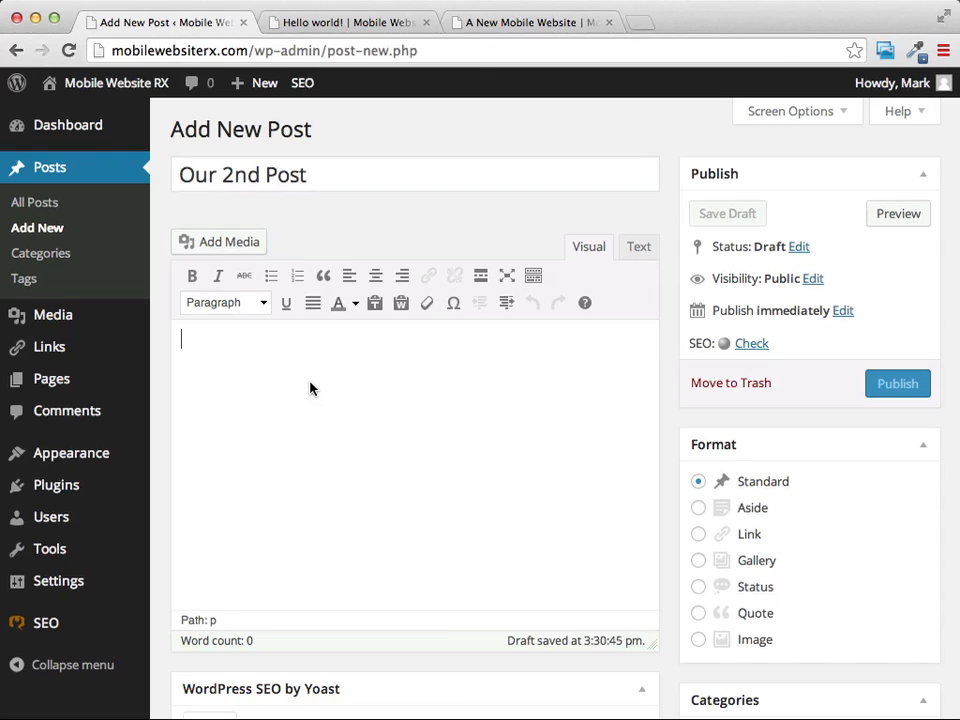
text(Will )
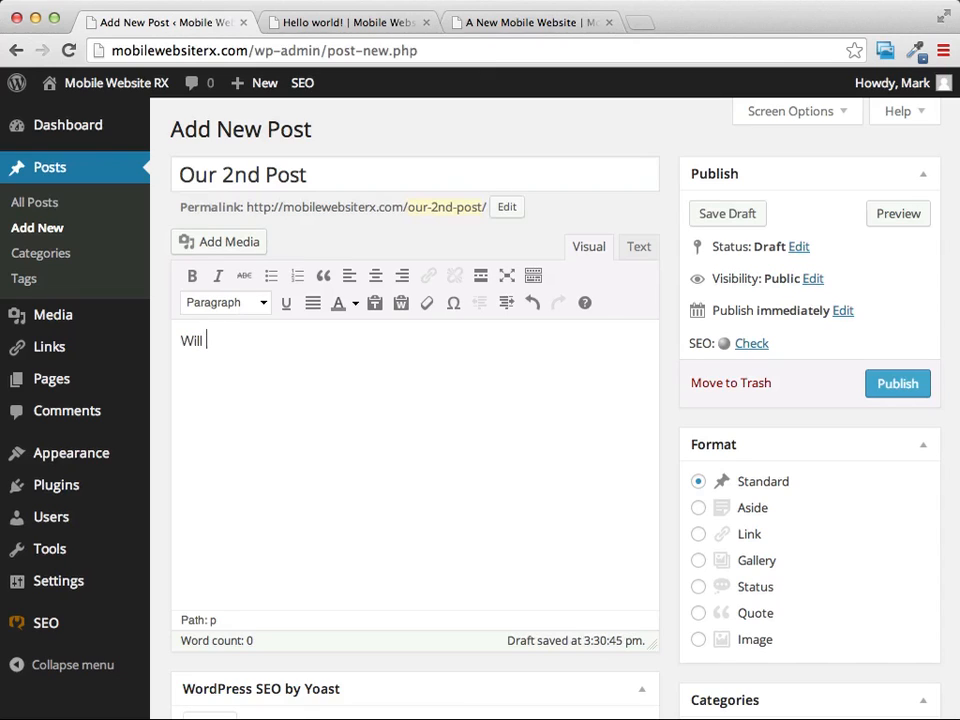
text(have more content)
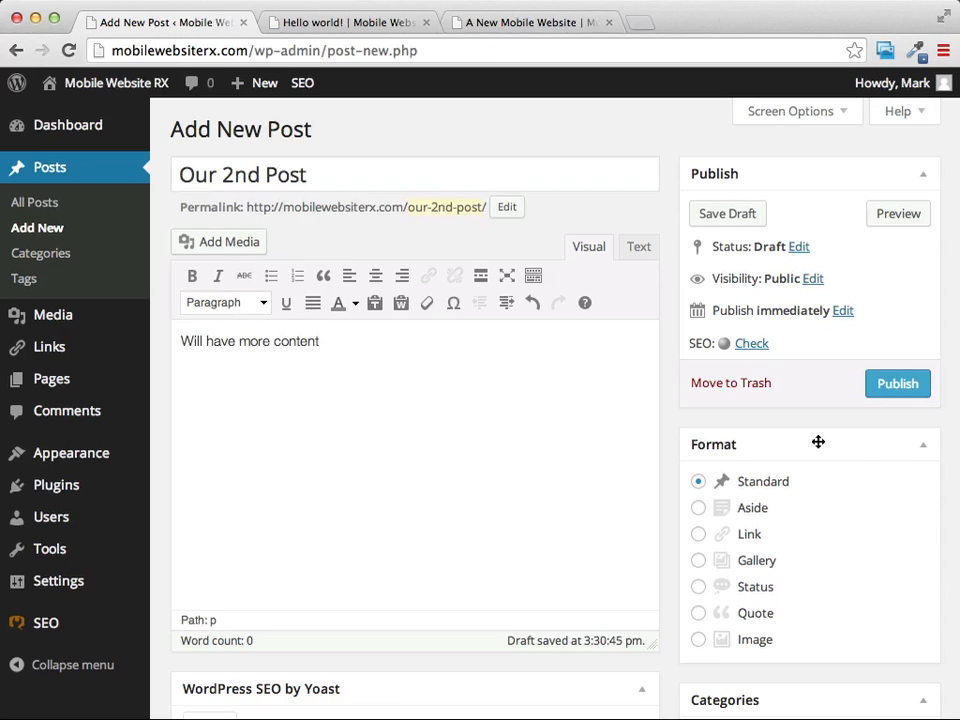
click(900, 392)
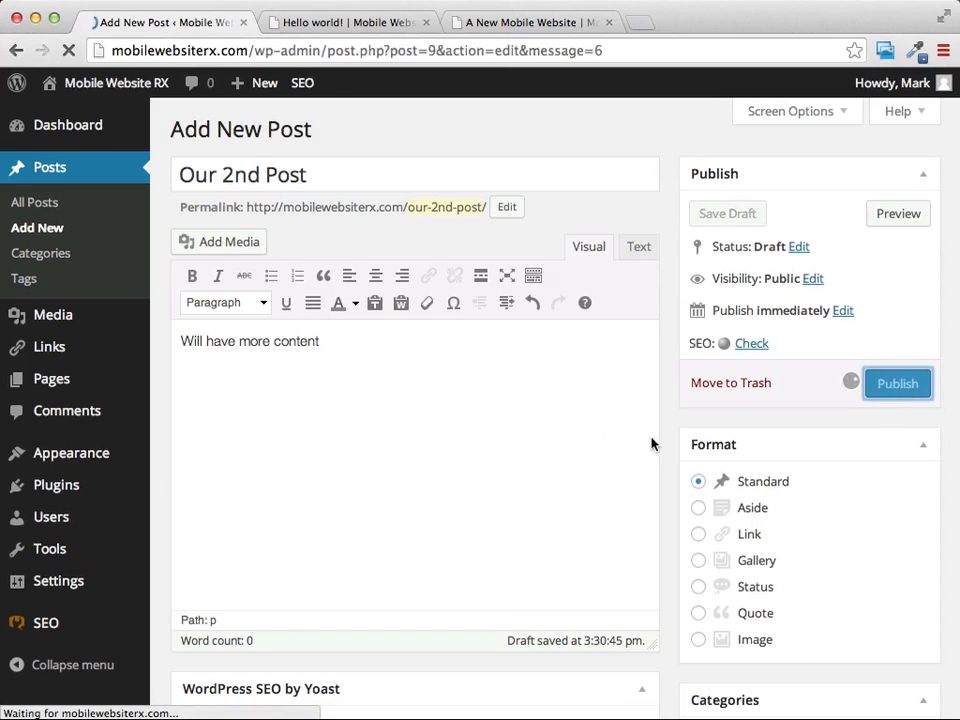
Step: Check the blog listing and recent posts on the site's home page, and return to the second post's editor
click(535, 22)
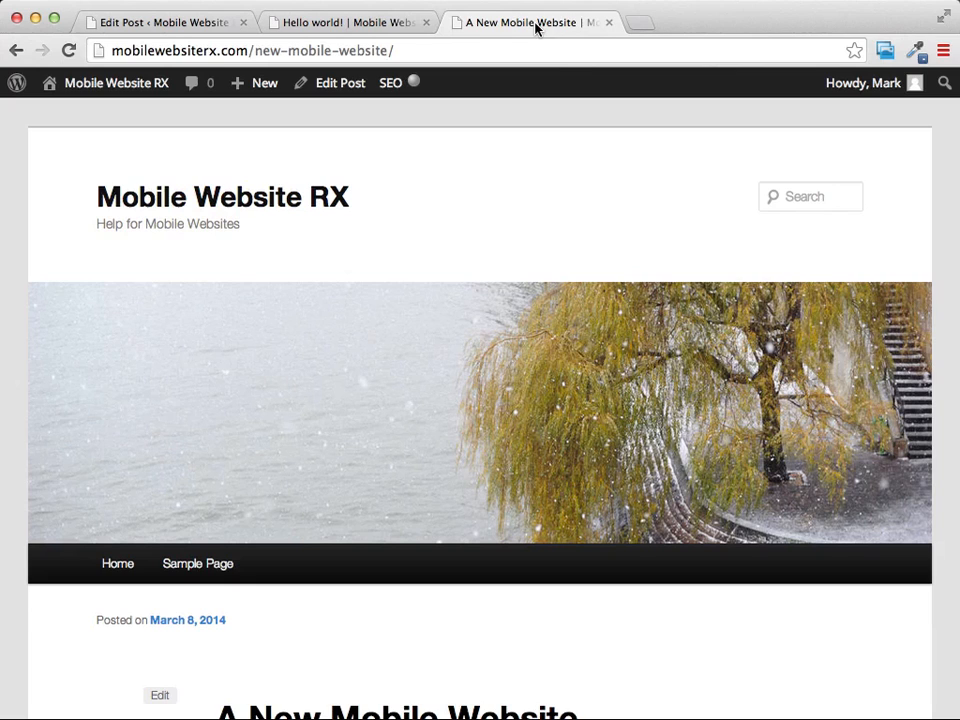
click(157, 210)
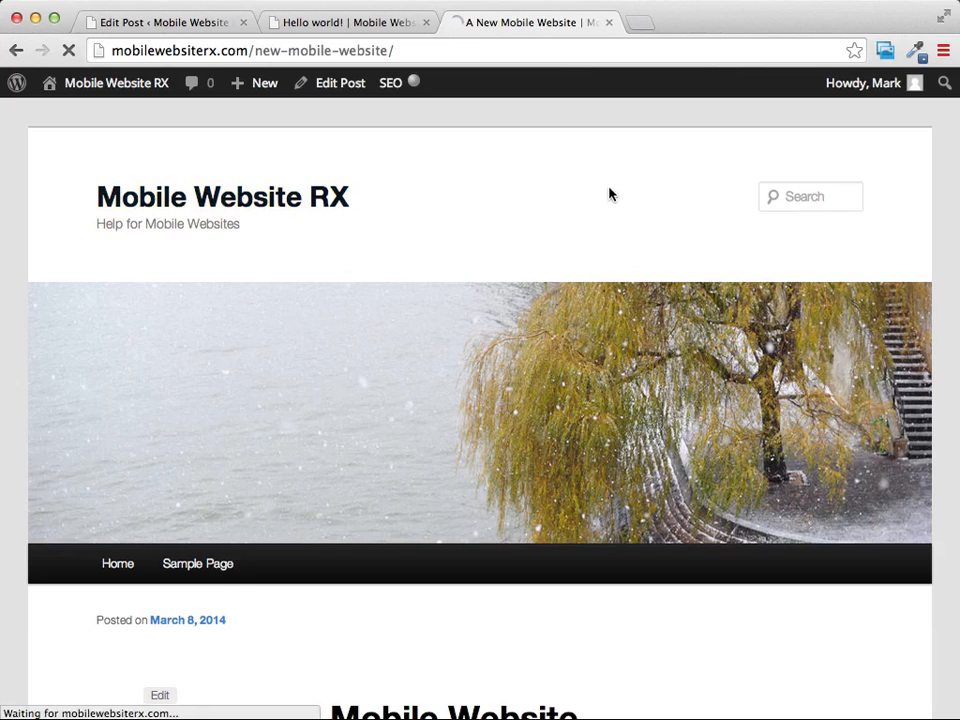
scroll(602, 216, down, 4)
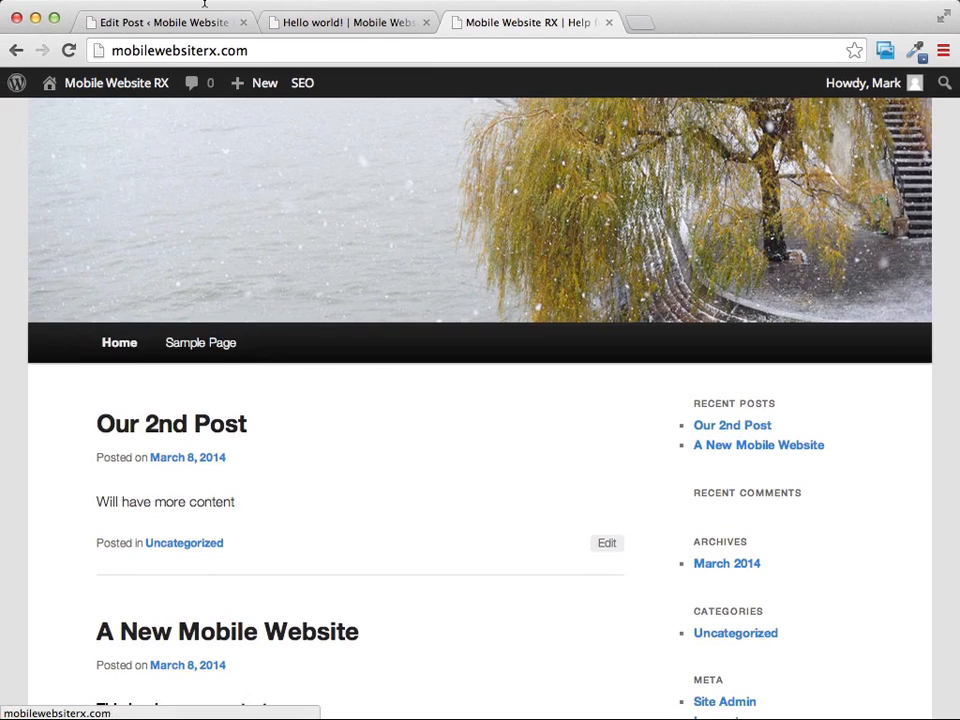
click(380, 22)
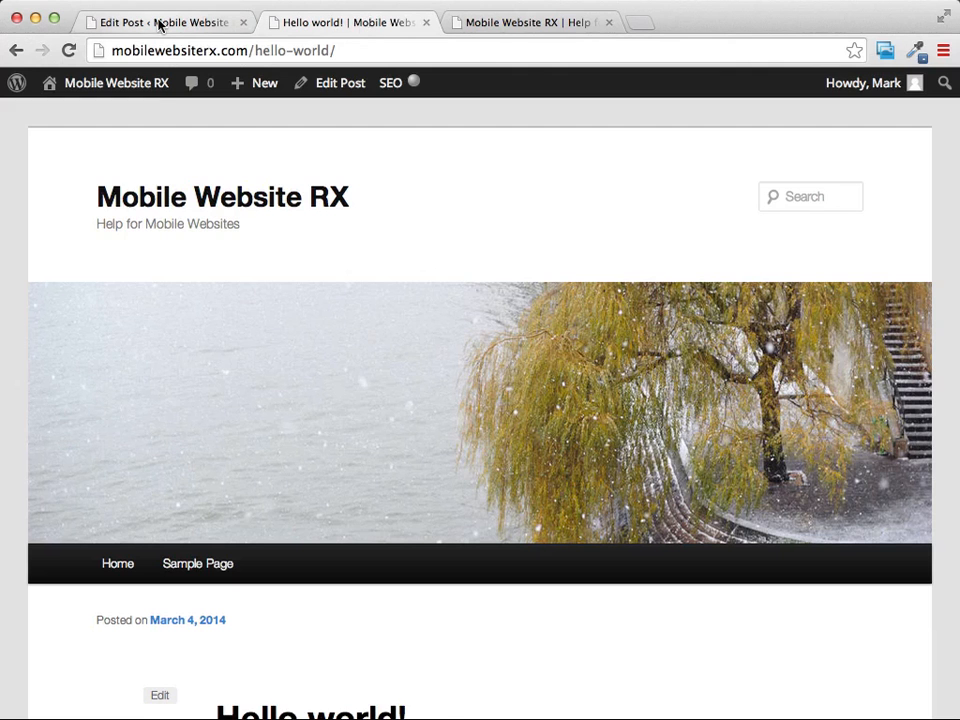
click(161, 22)
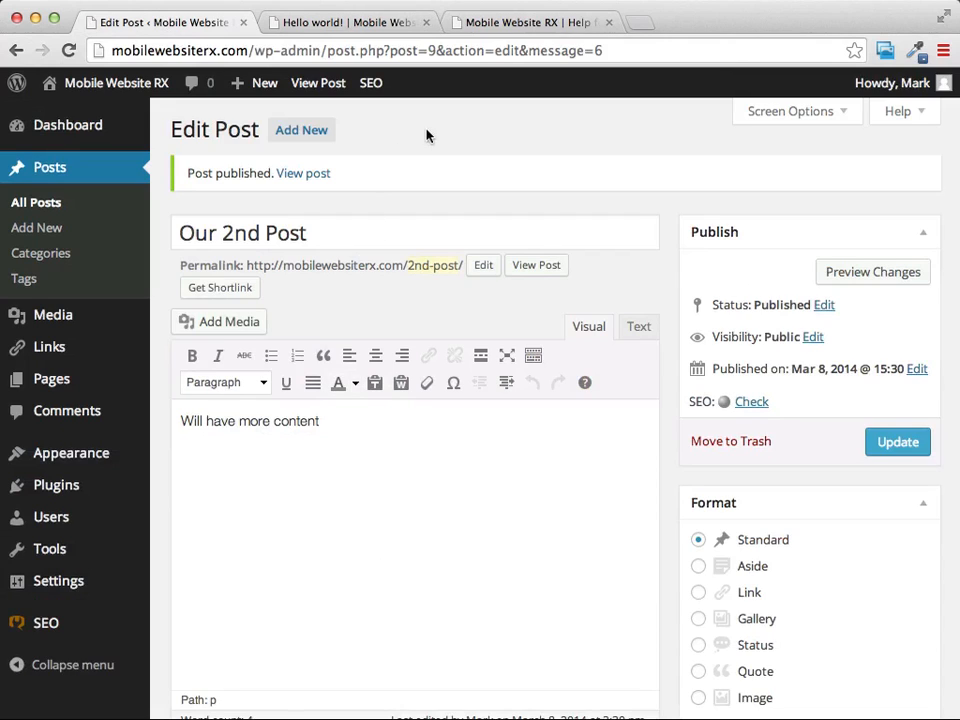
Step: Go to the site's list of pages and move "Sample Page" to the trash
scroll(433, 138, up, 3)
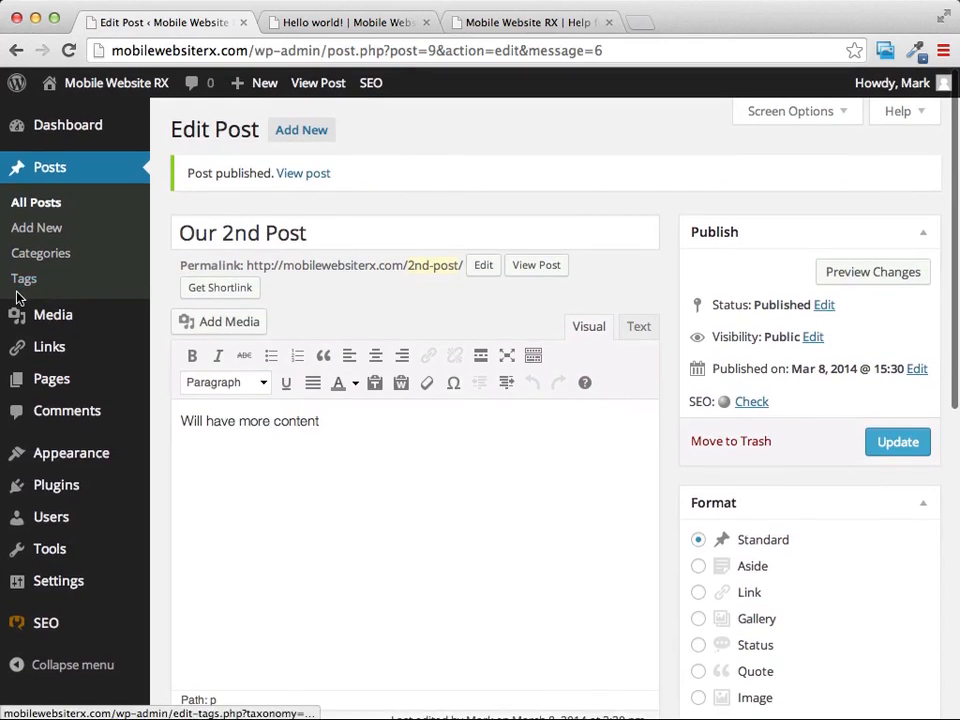
mouse_move(50, 381)
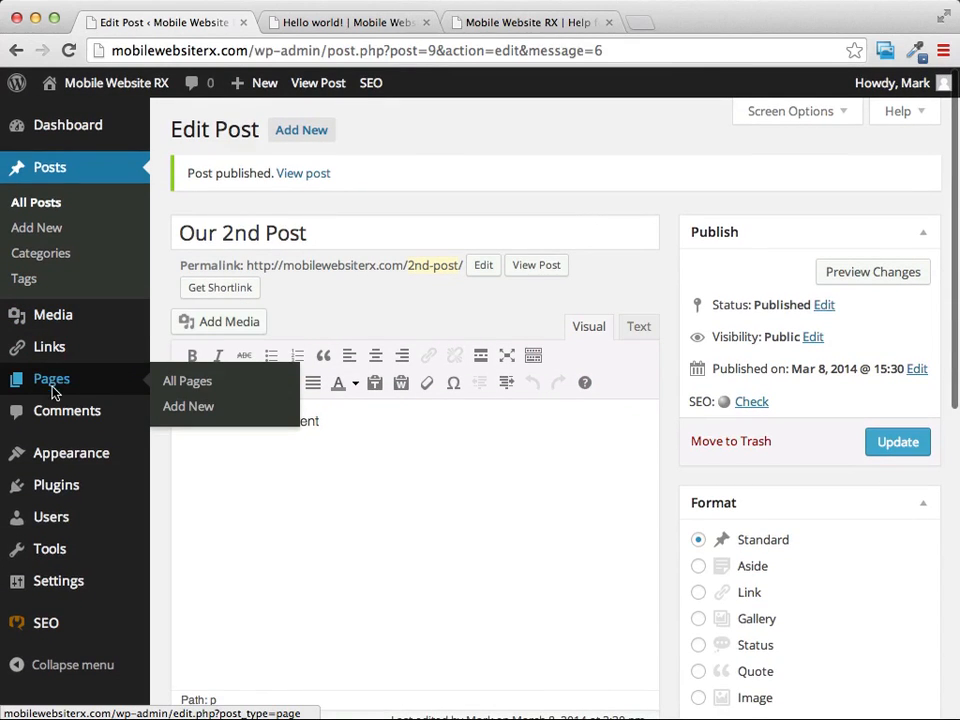
click(57, 386)
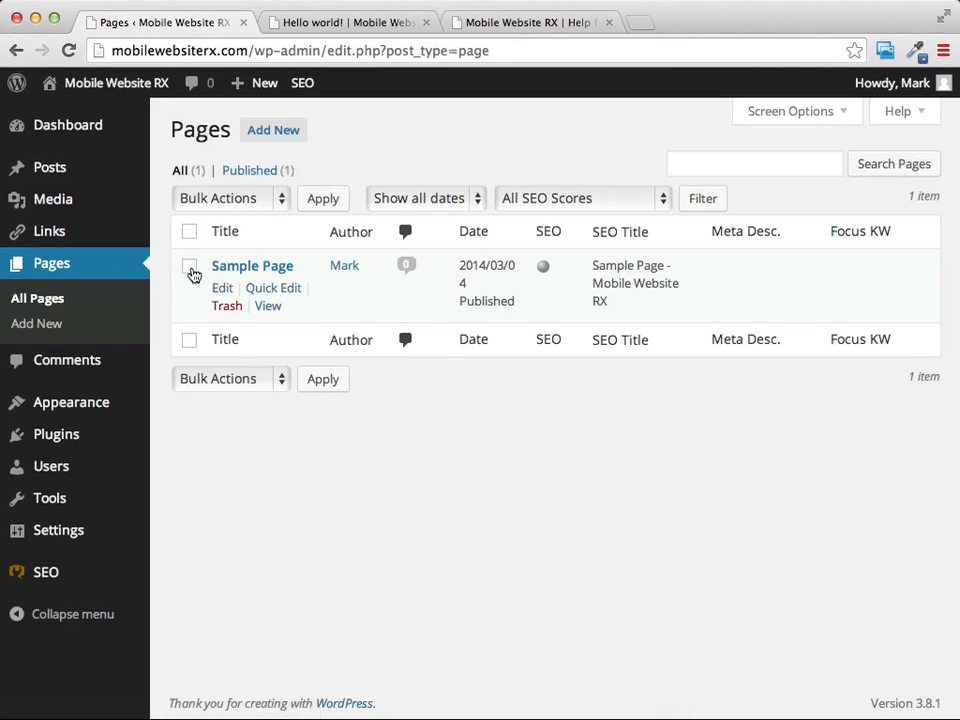
click(192, 272)
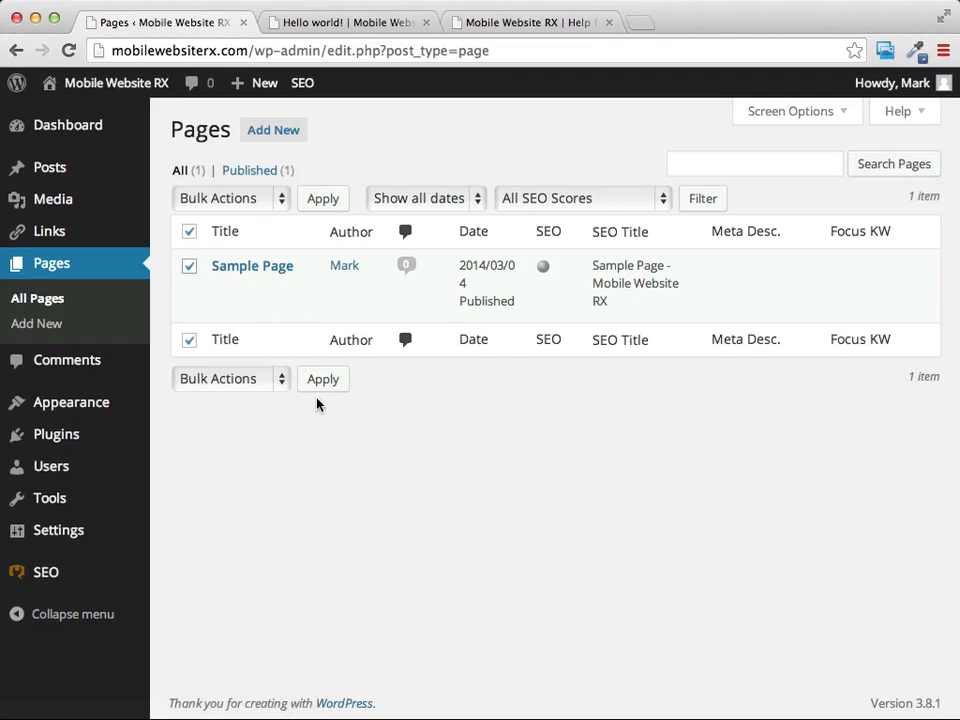
click(227, 309)
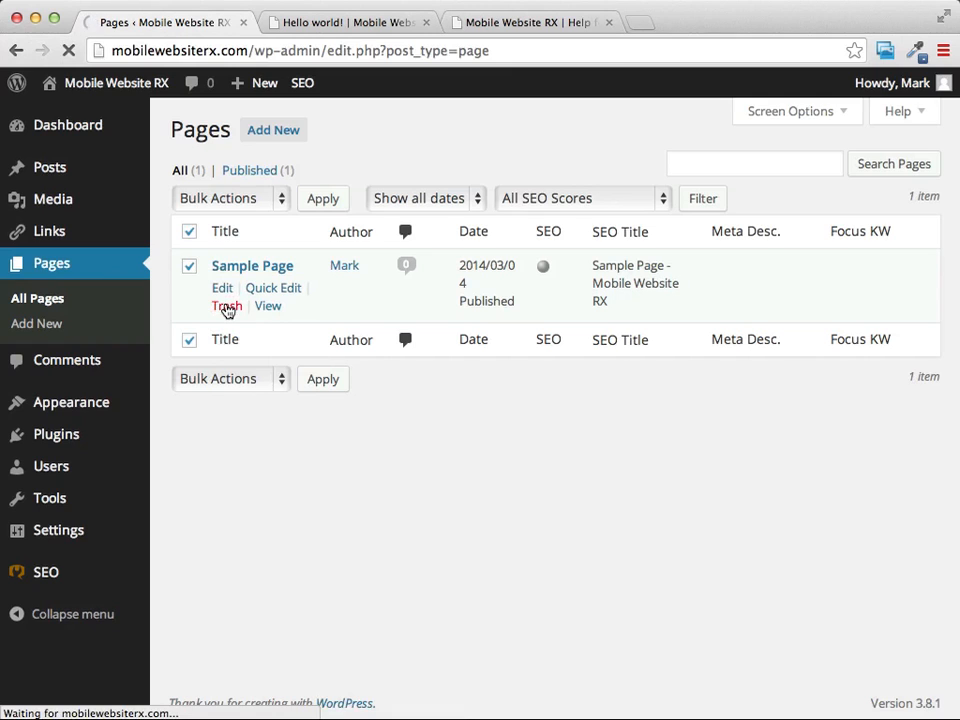
Step: Load the site's home page and check its navigation bar for the trashed sample page
click(360, 24)
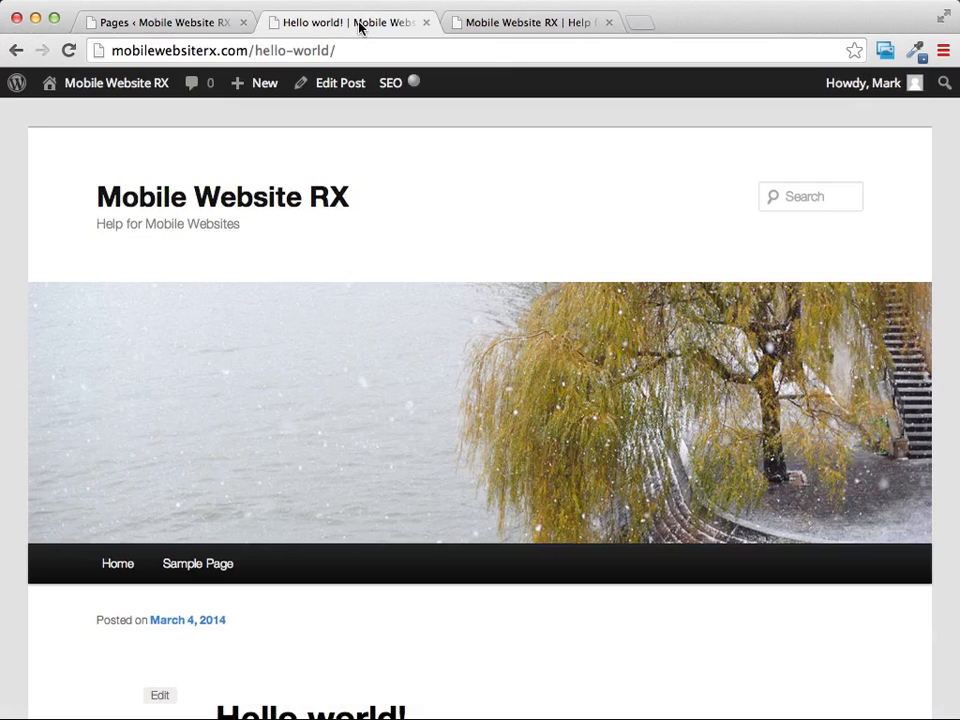
click(162, 207)
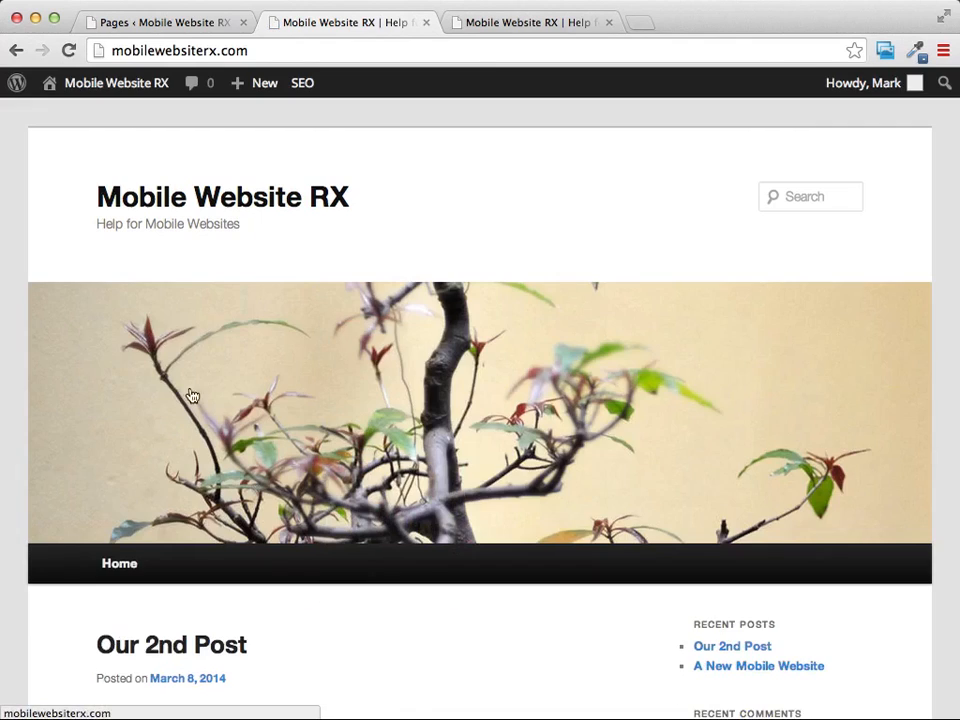
scroll(274, 319, down, 5)
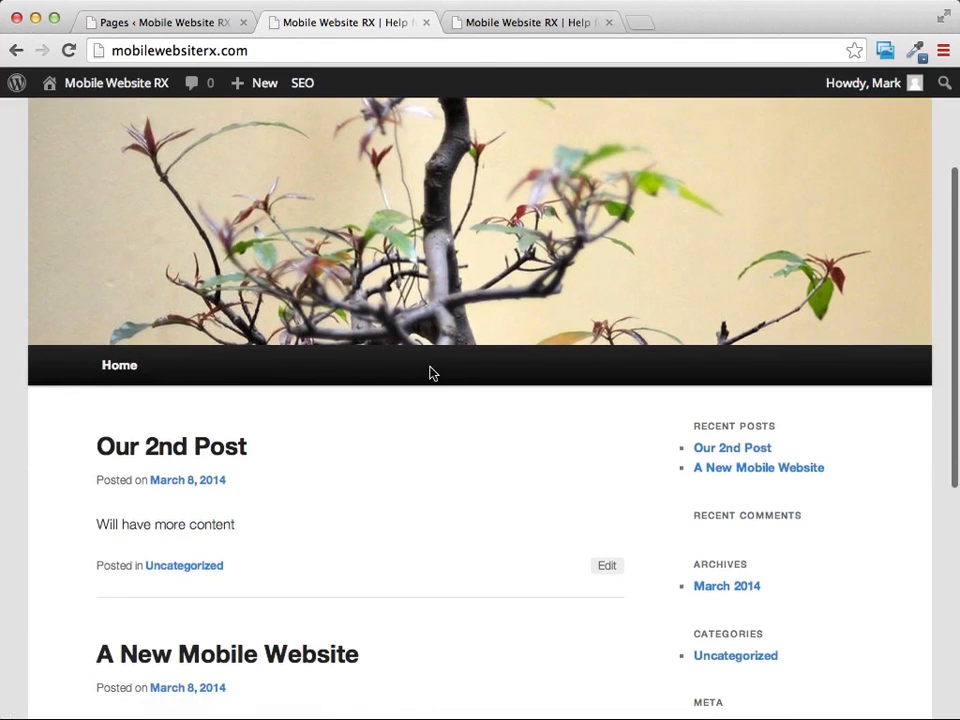
mouse_move(304, 81)
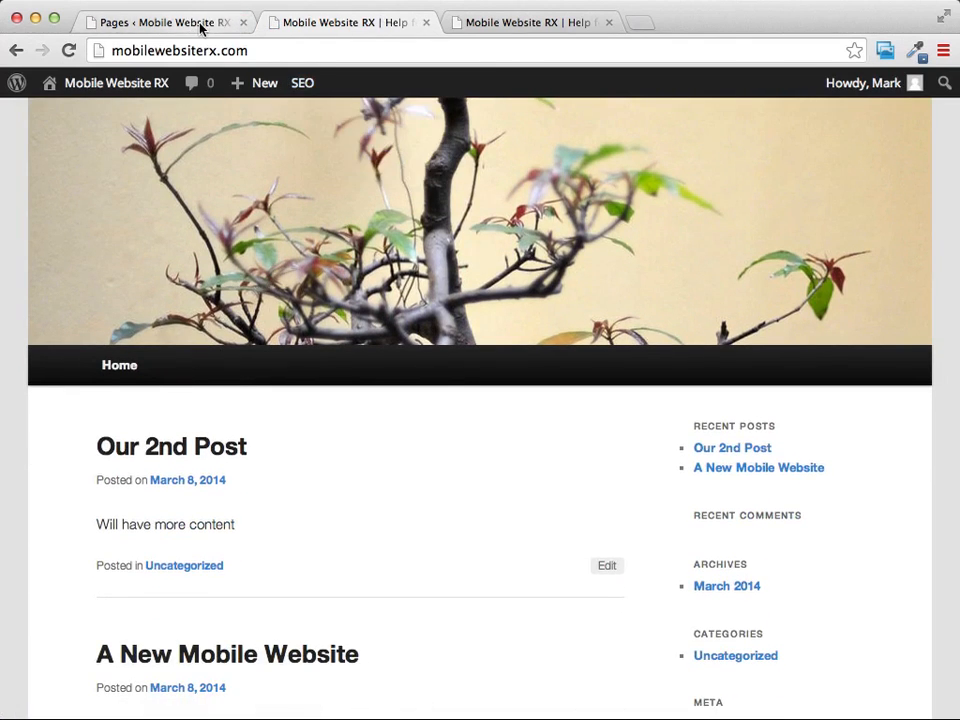
Step: Return to the page list and create a new page titled "About Me" with a short introduction about providing small businesses with mobile websites
click(200, 27)
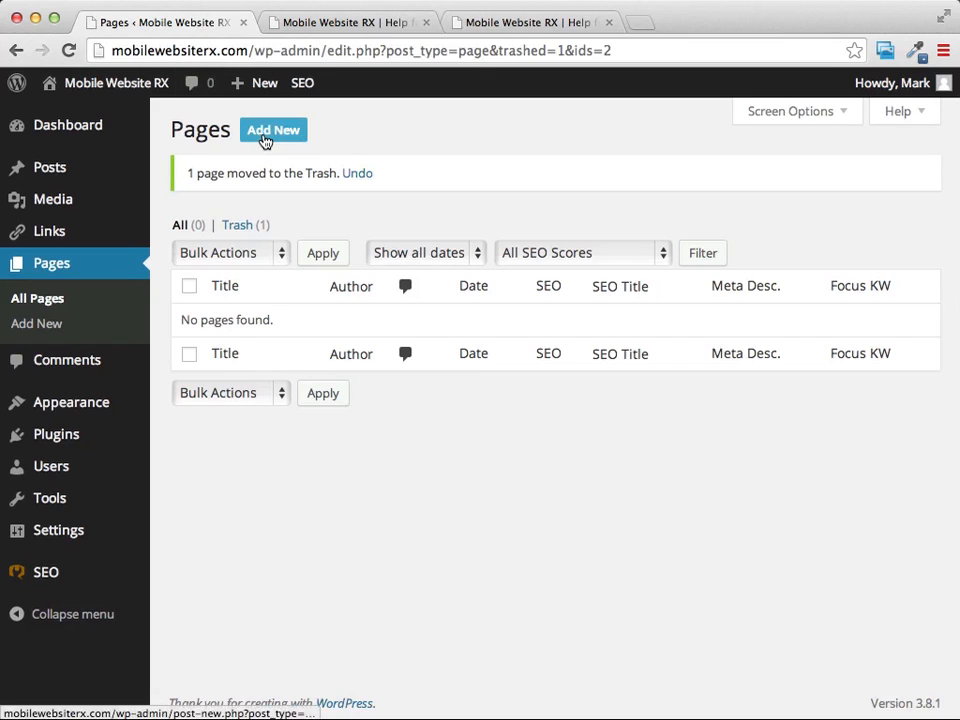
click(265, 141)
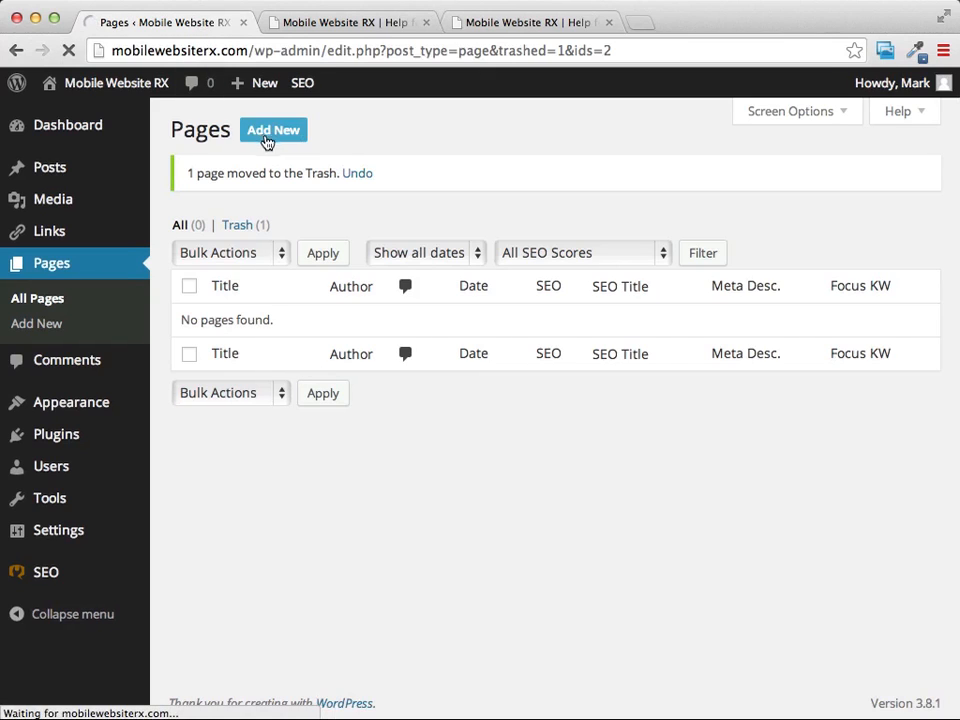
mouse_move(262, 86)
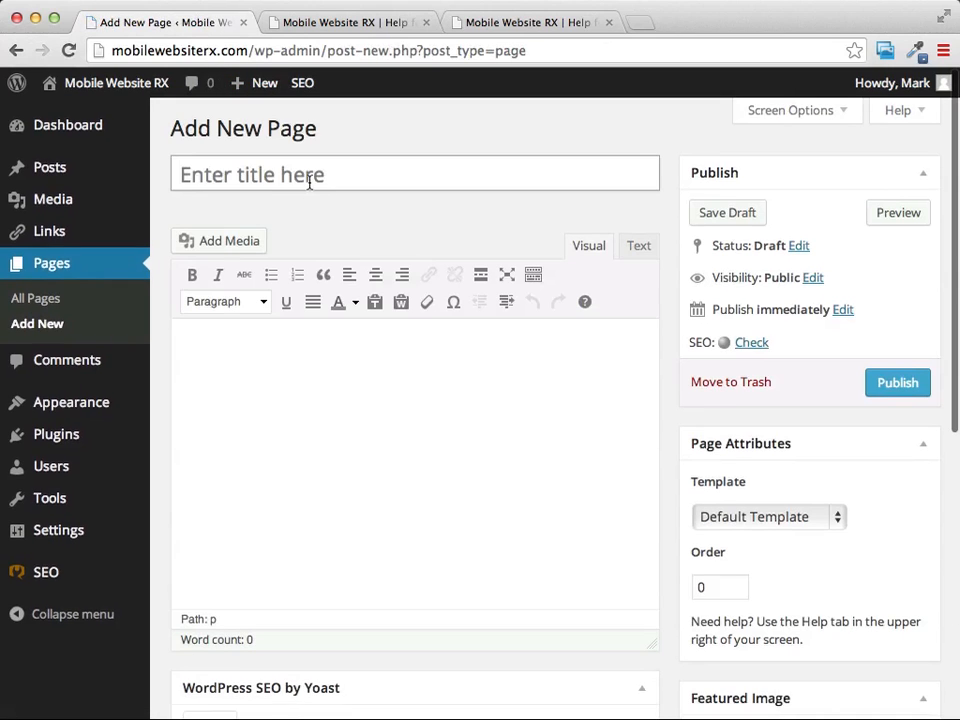
click(309, 180)
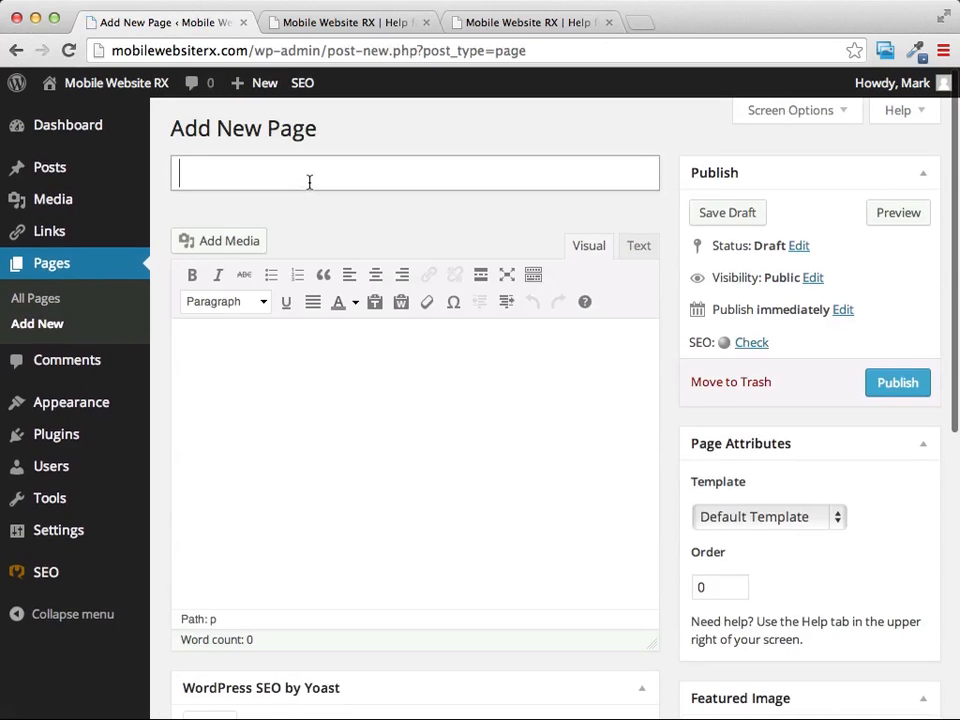
text(A)
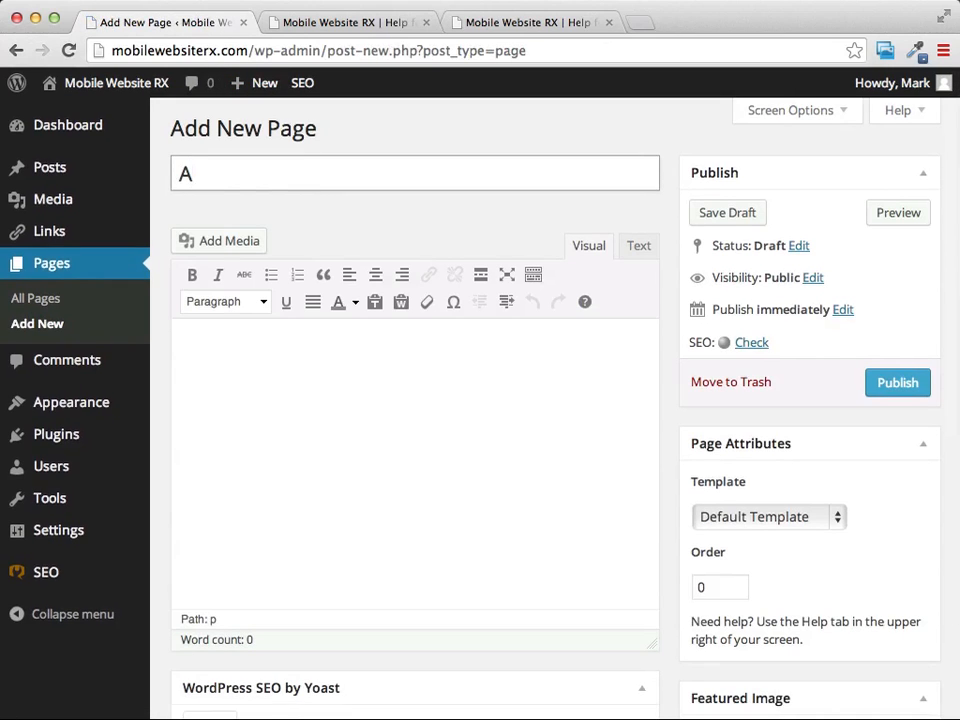
text(bout Me)
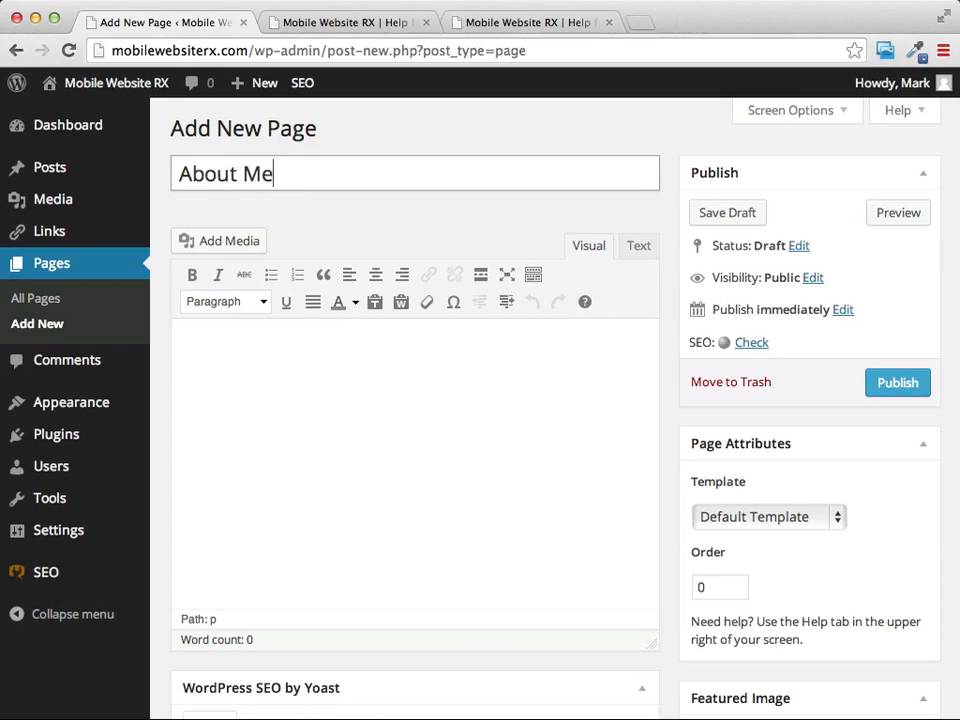
click(287, 366)
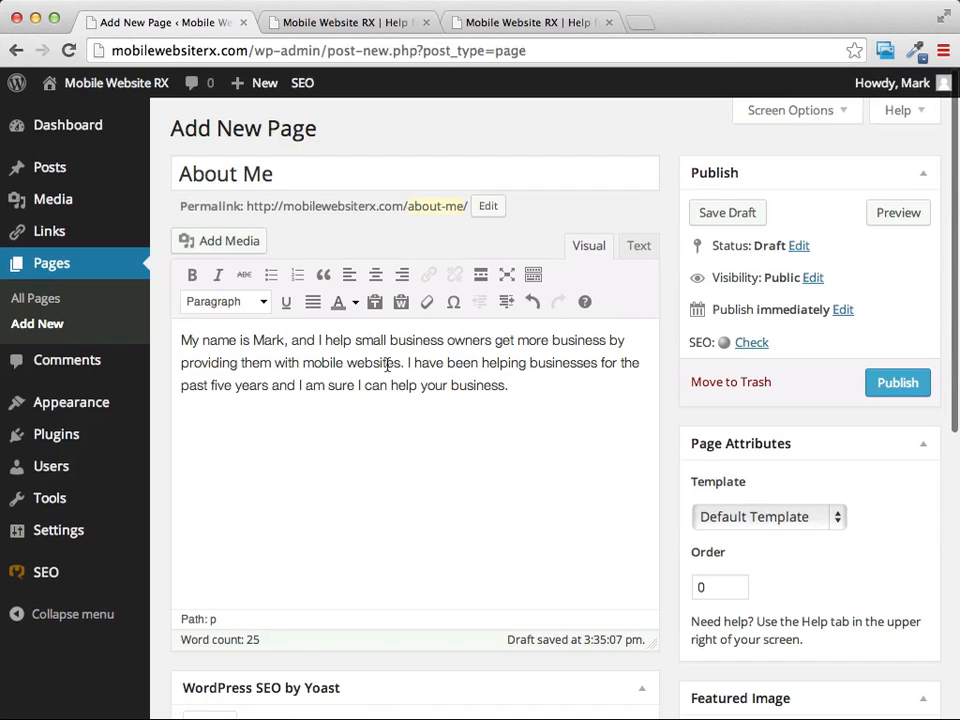
Step: Make "mobile websites" in the body text italic and bold, and publish the page
drag(303, 363, 402, 363)
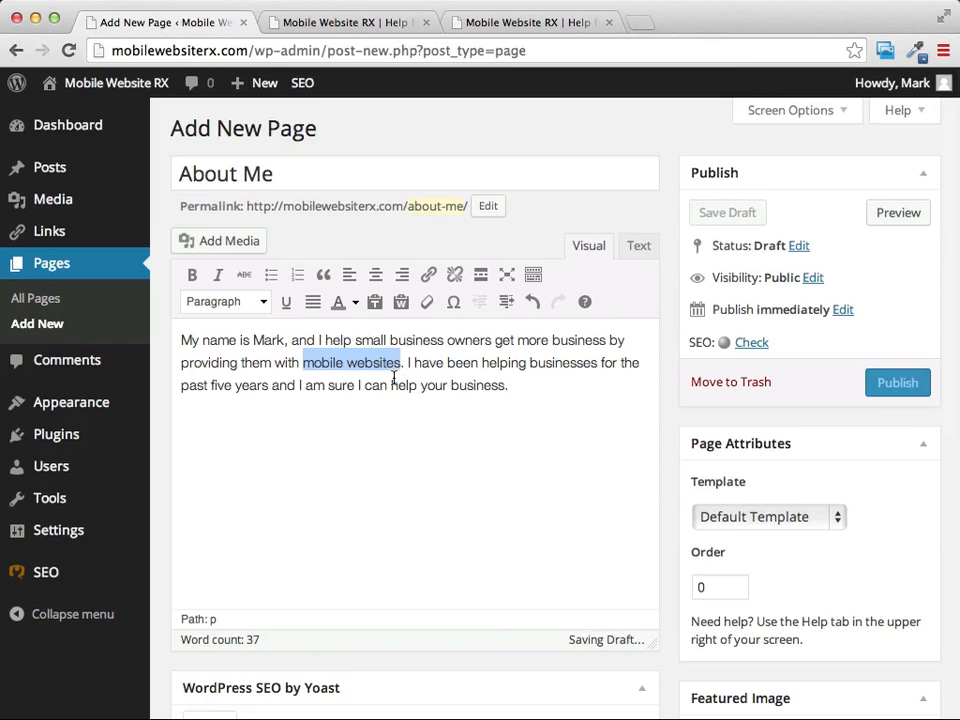
click(218, 276)
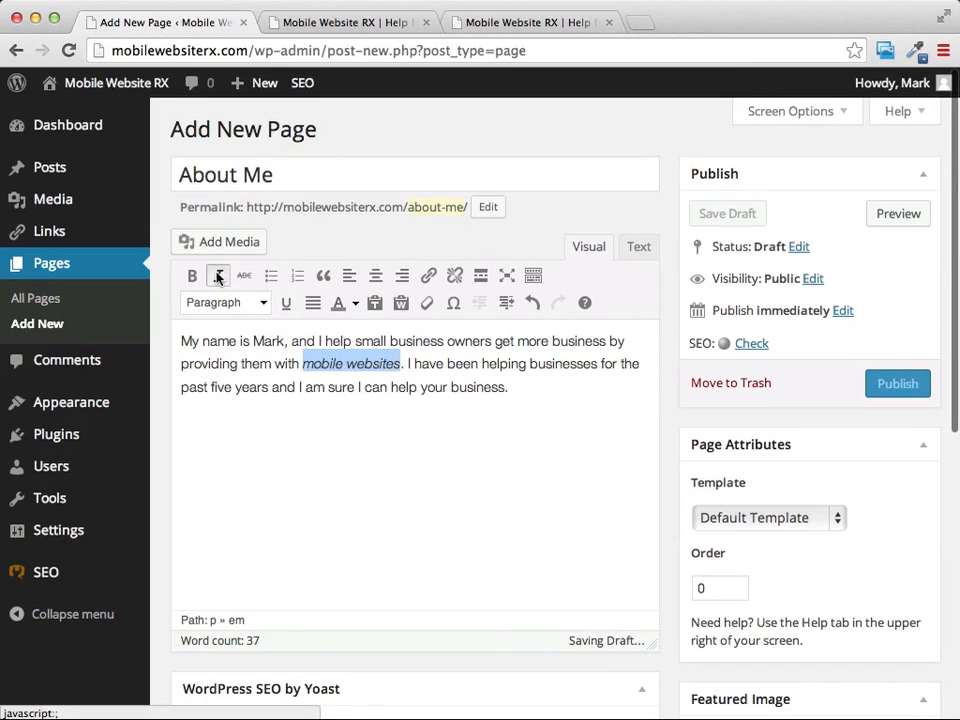
click(194, 278)
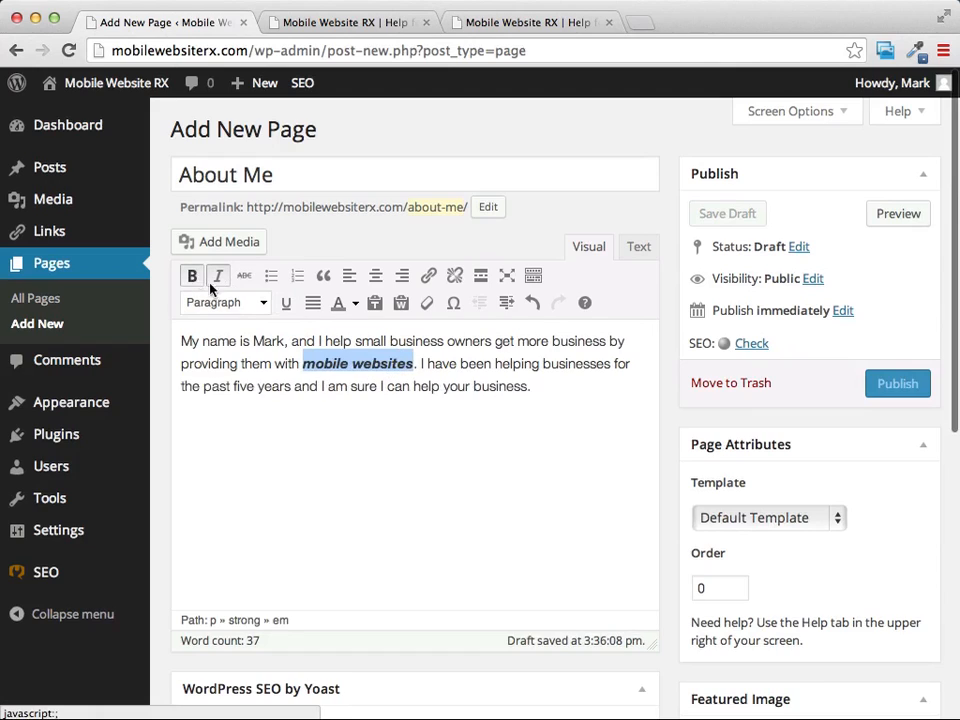
click(549, 394)
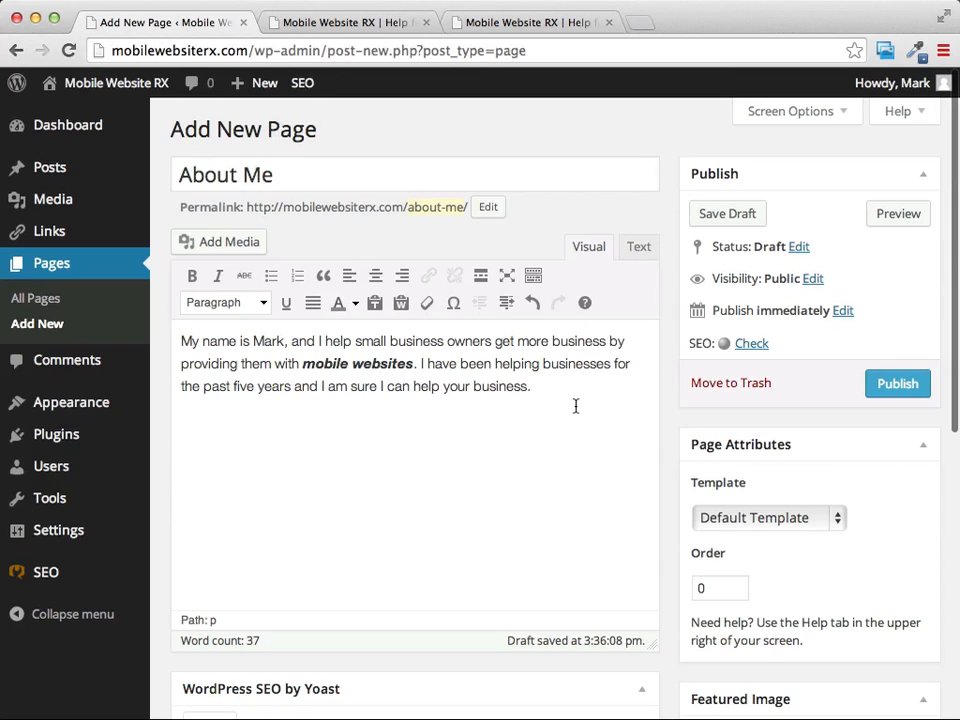
click(888, 386)
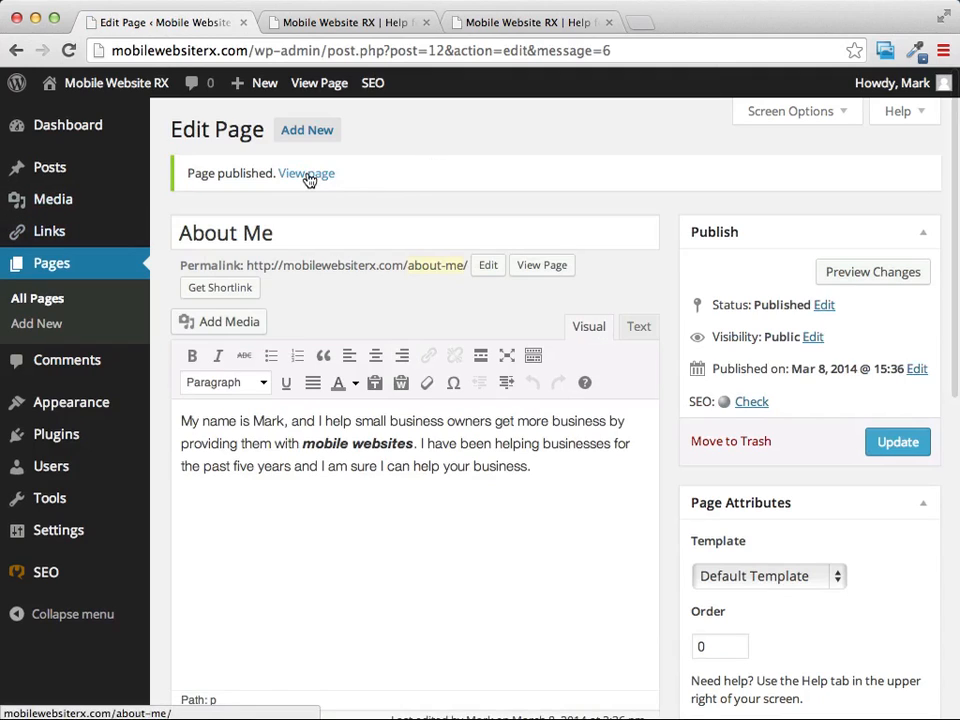
Step: Reload the site's home page, open "About Me" from its navigation bar, and review the published page
click(546, 24)
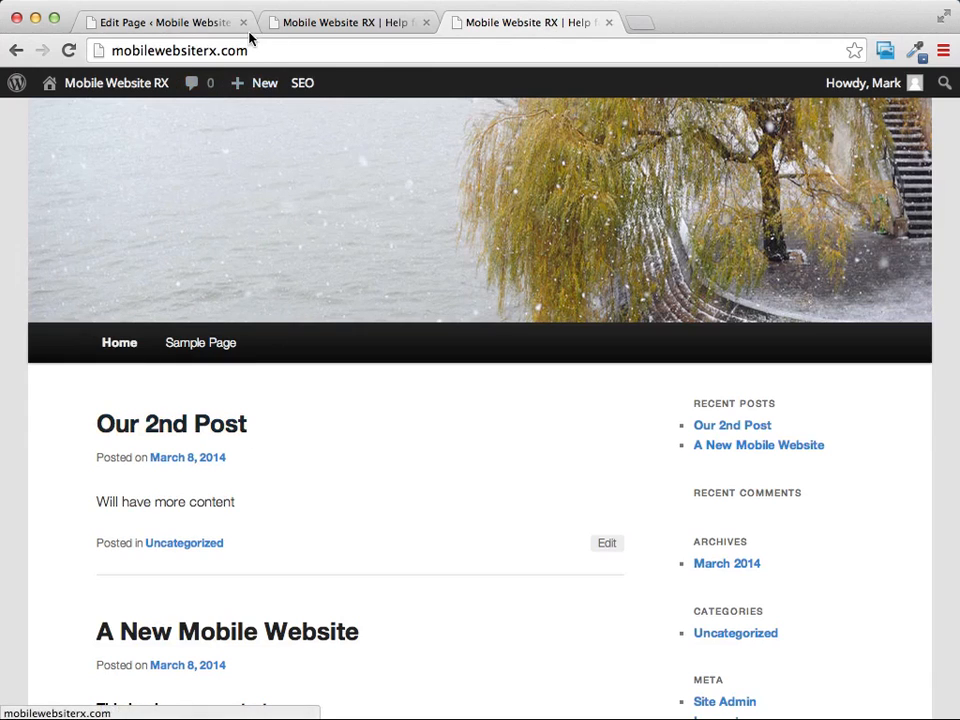
scroll(343, 187, up, 1)
click(343, 187)
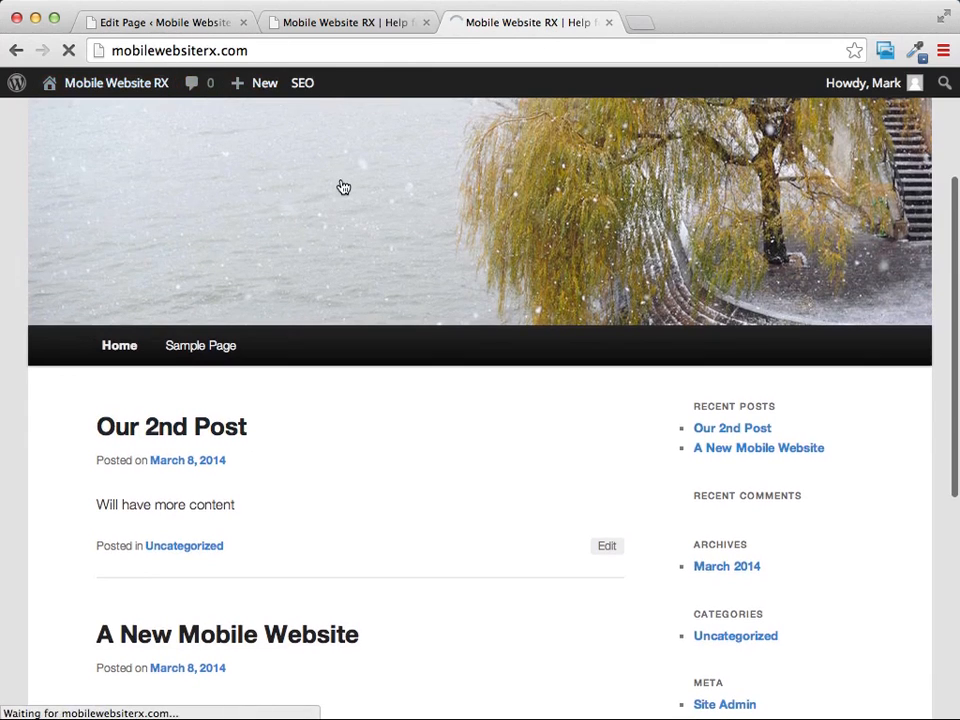
scroll(386, 153, down, 4)
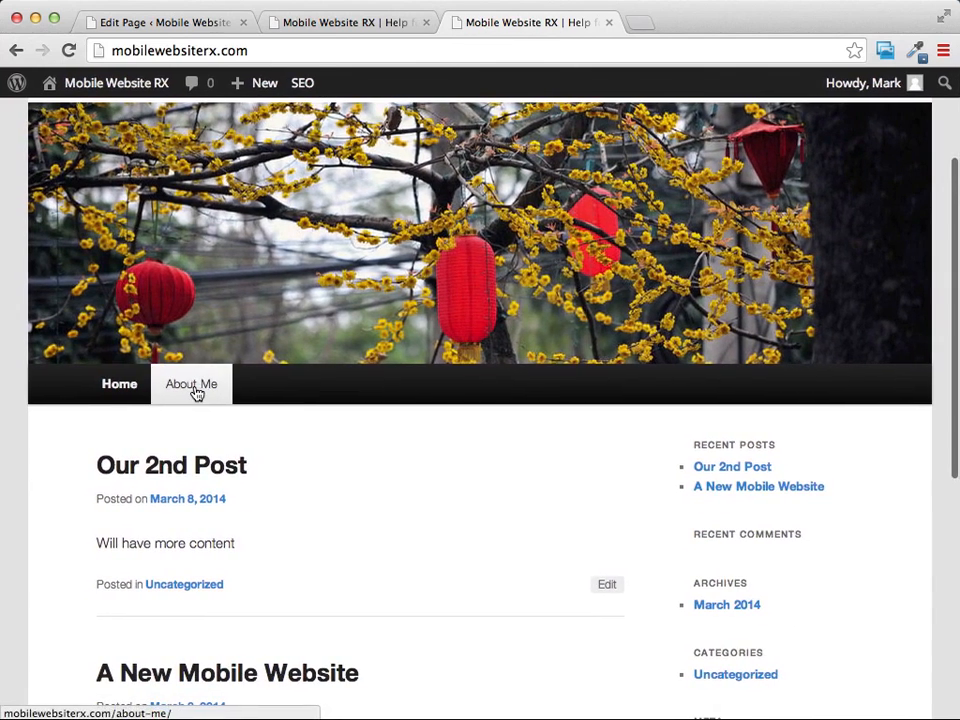
click(193, 386)
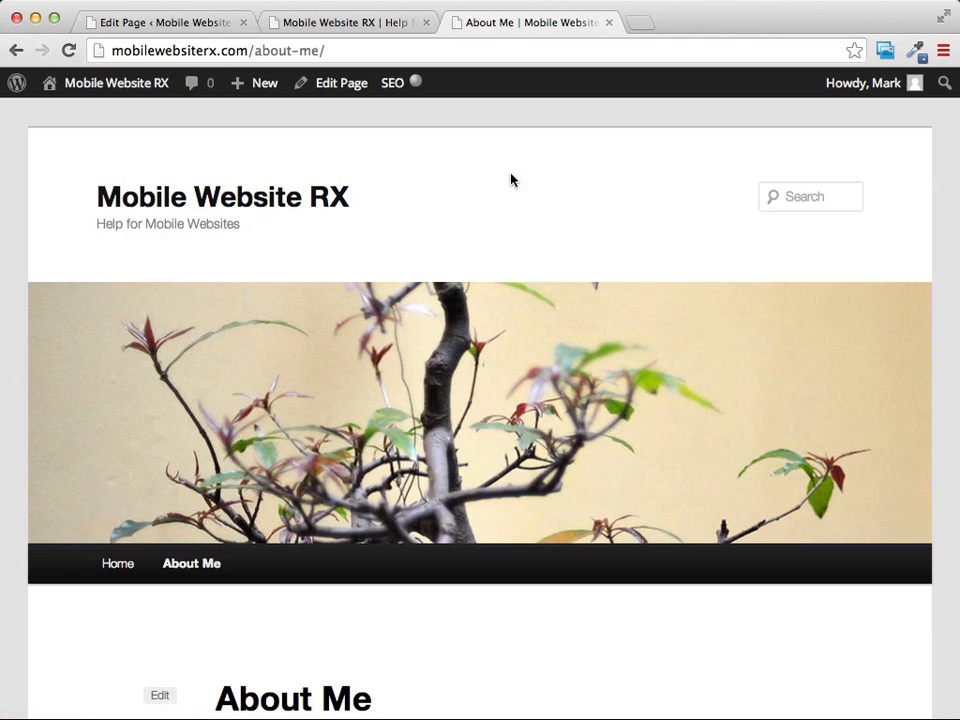
scroll(511, 180, down, 5)
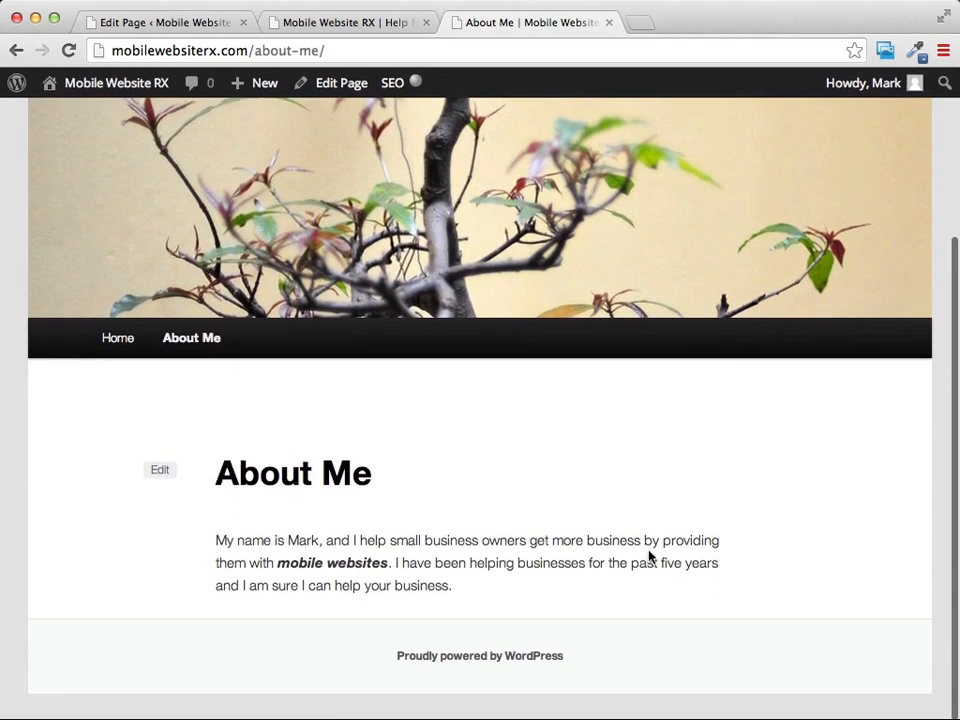
scroll(458, 535, up, 5)
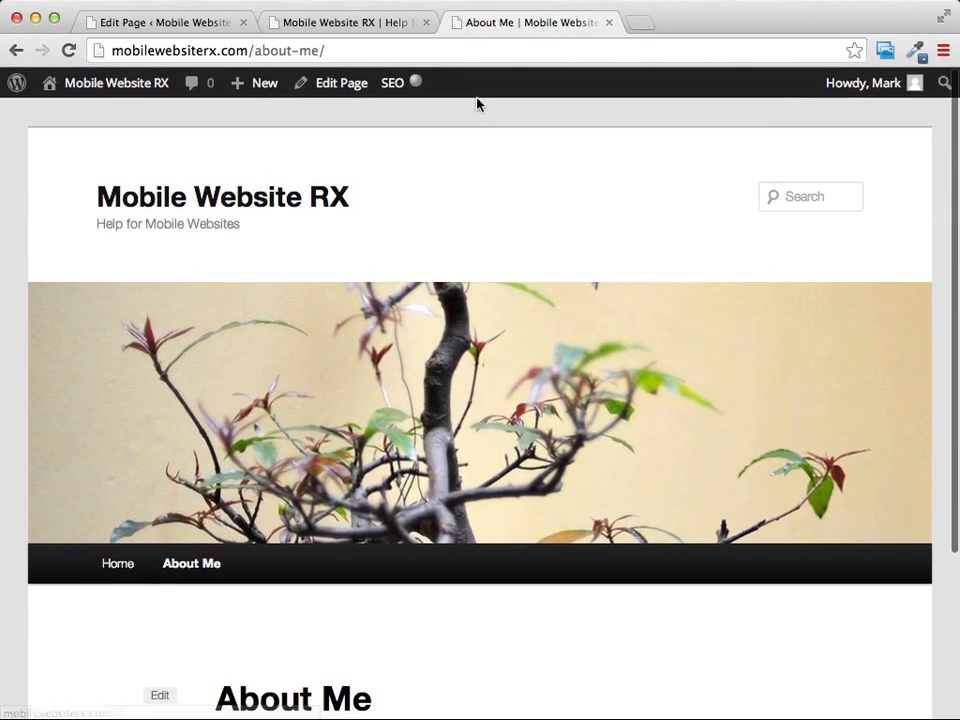
click(366, 22)
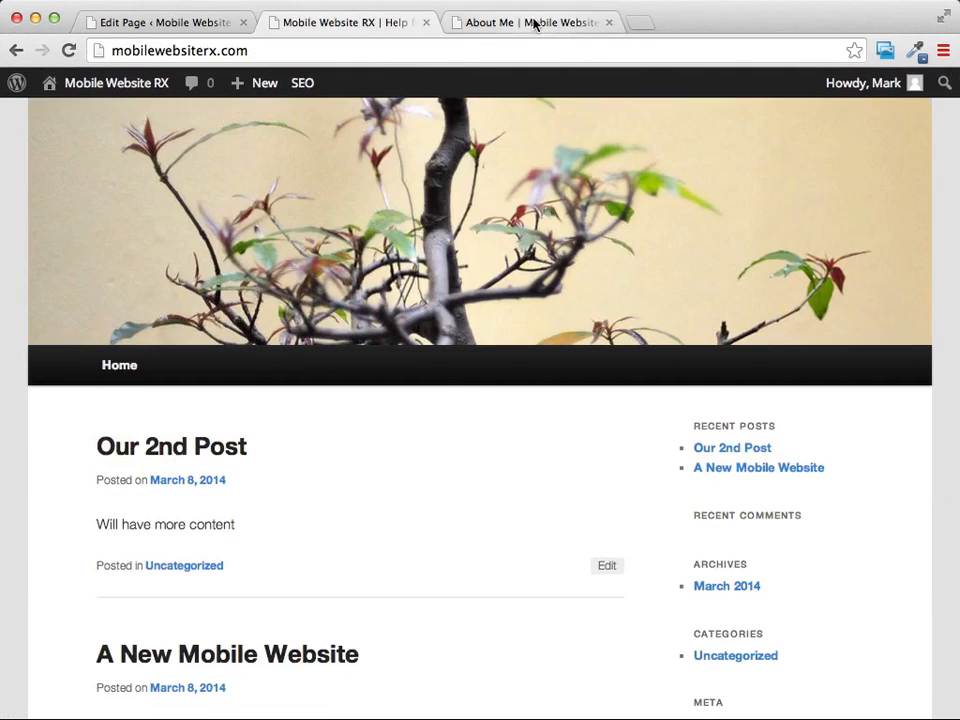
click(530, 22)
Step: Return to the admin area and review the list of pages, followed by the list of posts
click(147, 22)
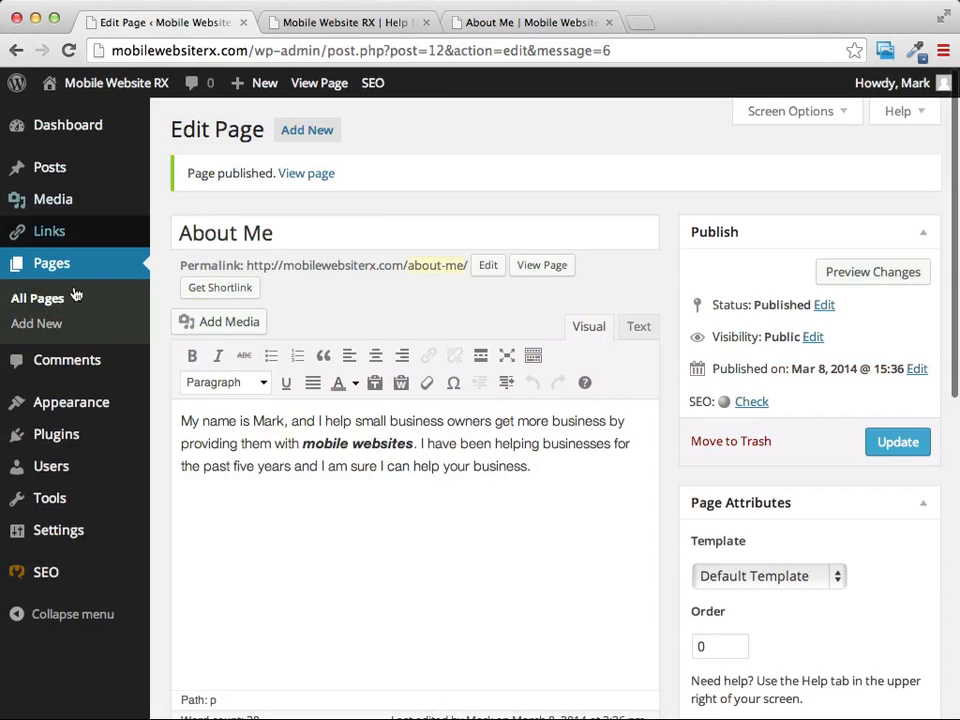
click(49, 271)
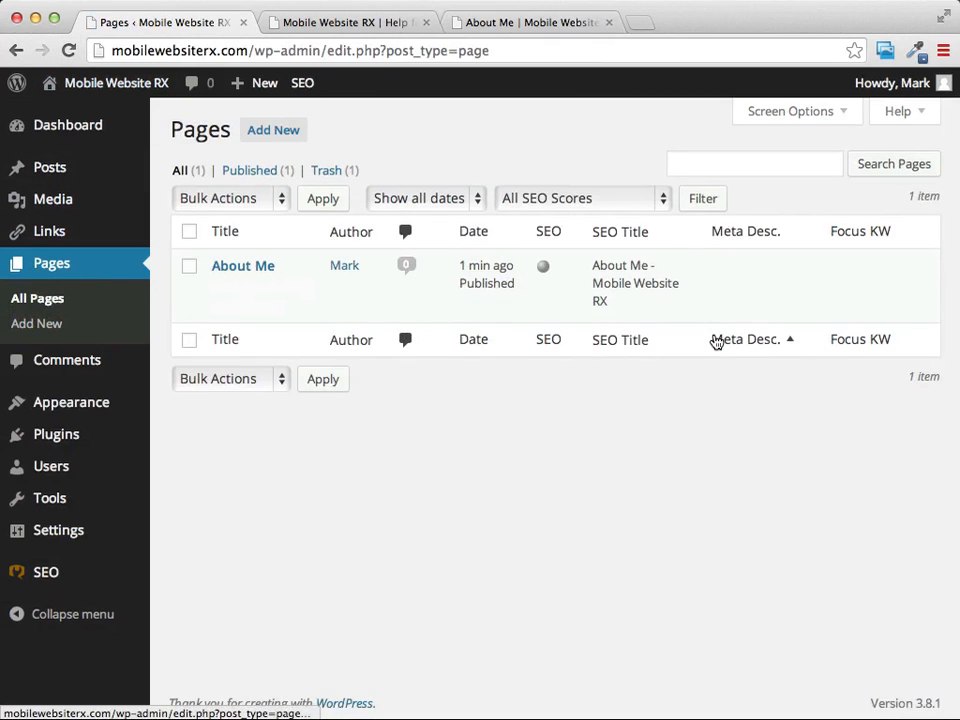
click(60, 172)
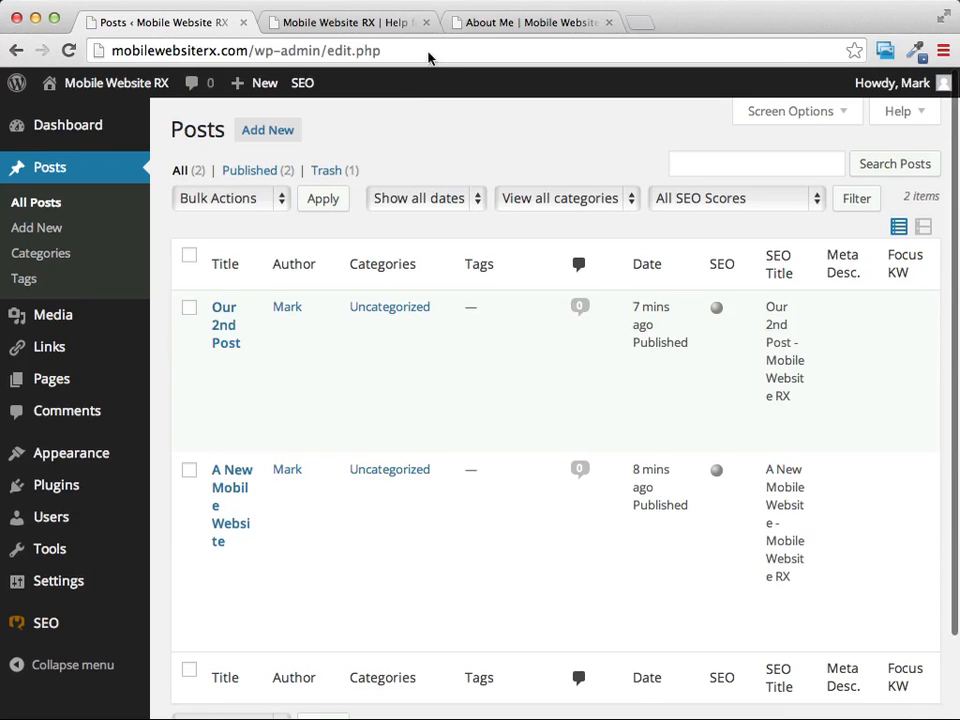
Step: Compare the About Me page with the home page's blog listing, recent posts, archives and categories on the live site
click(332, 24)
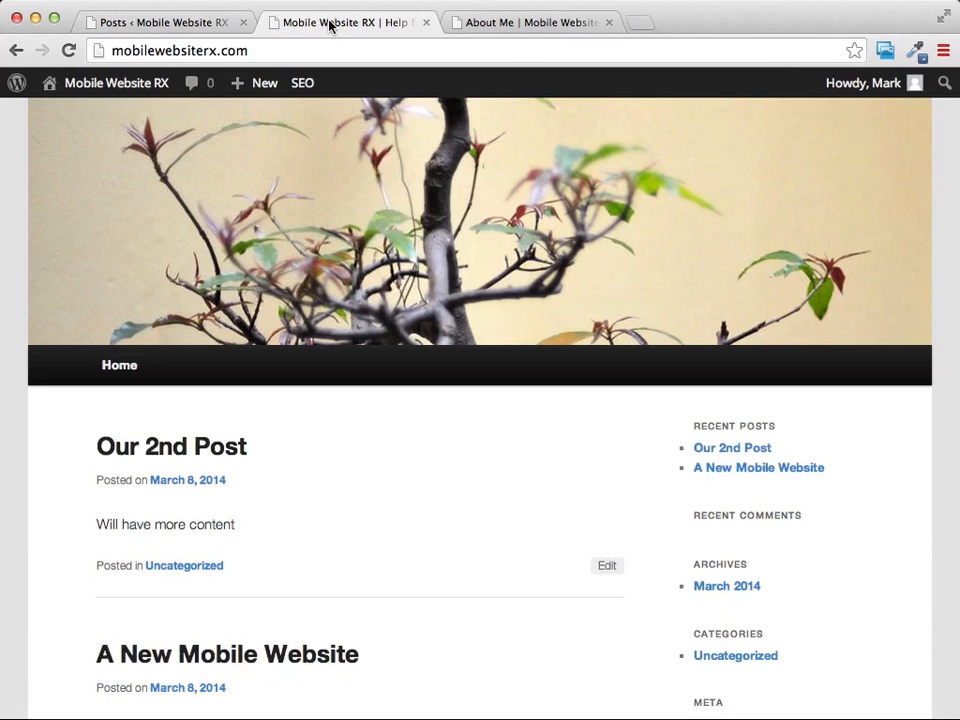
click(556, 23)
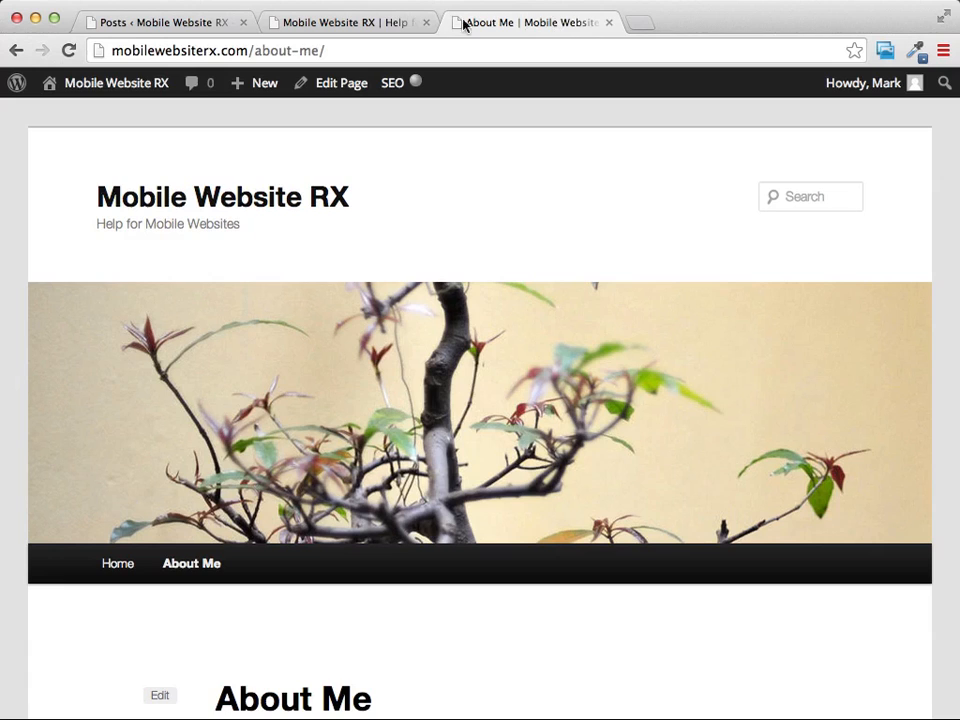
scroll(360, 219, down, 2)
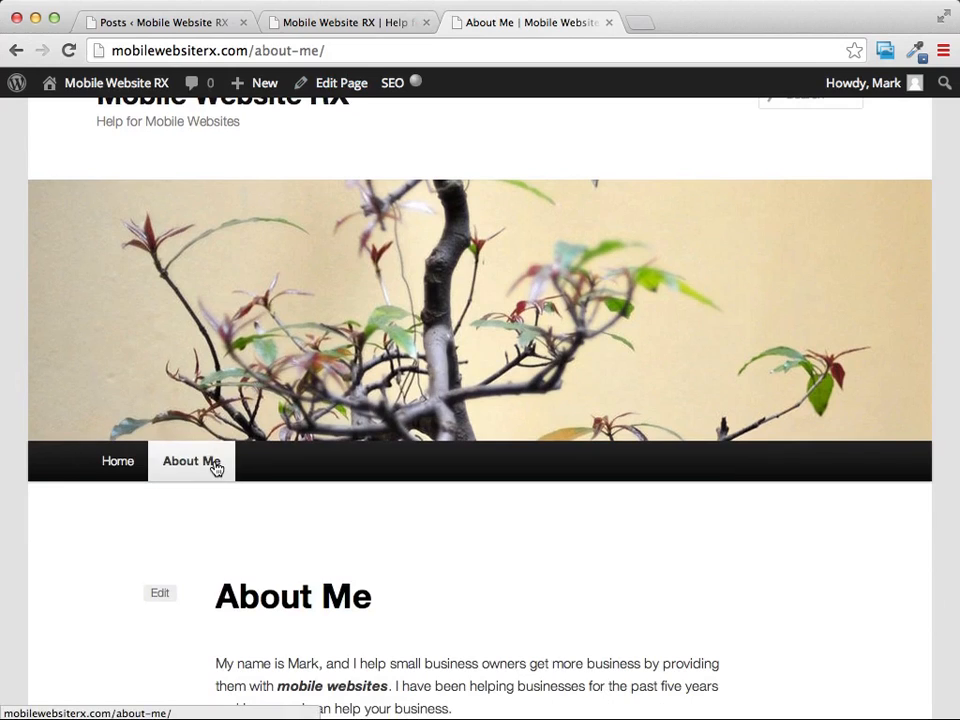
click(360, 22)
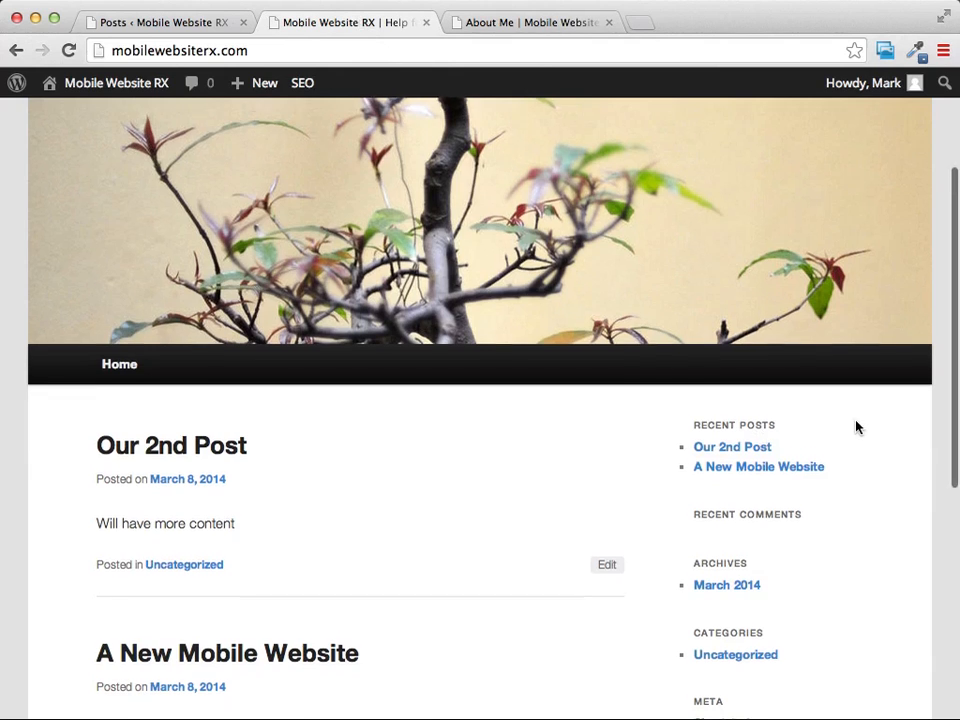
scroll(855, 426, down, 2)
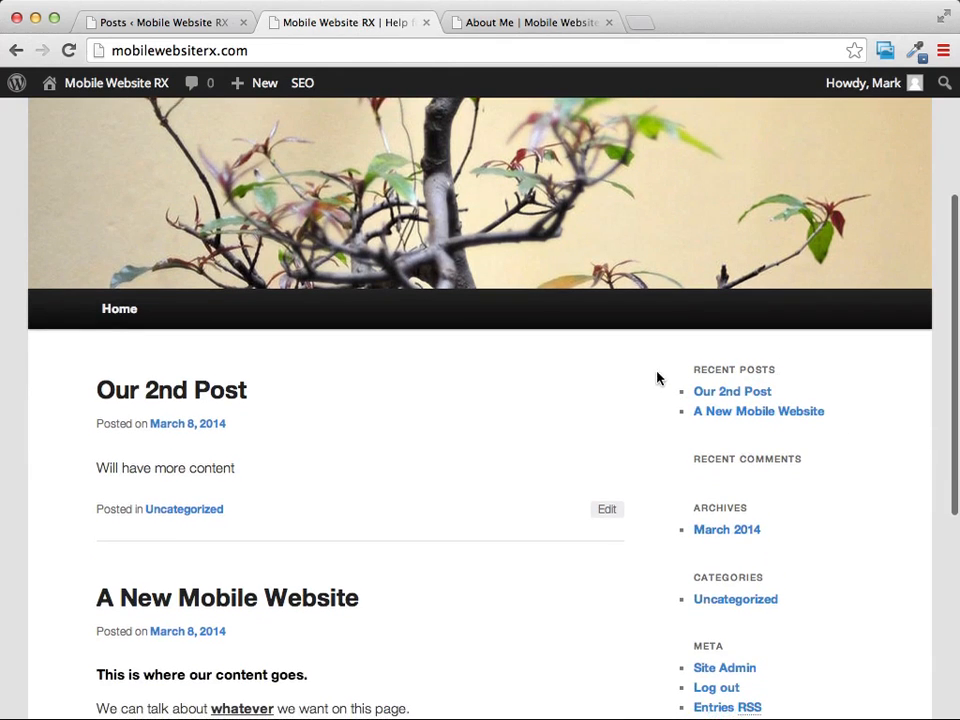
scroll(932, 420, down, 3)
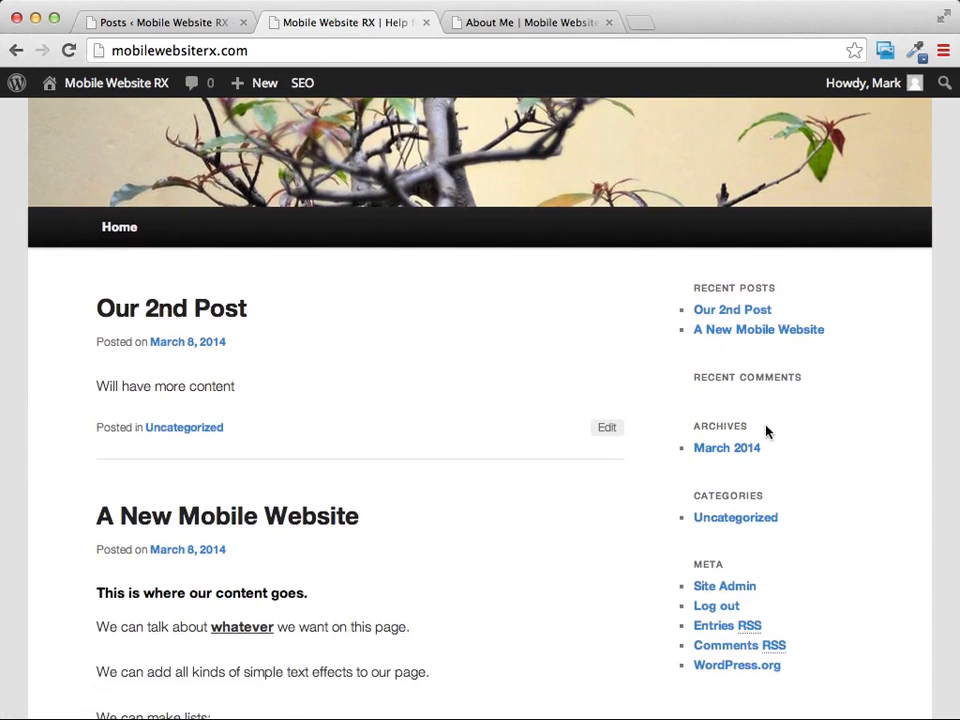
scroll(836, 499, up, 5)
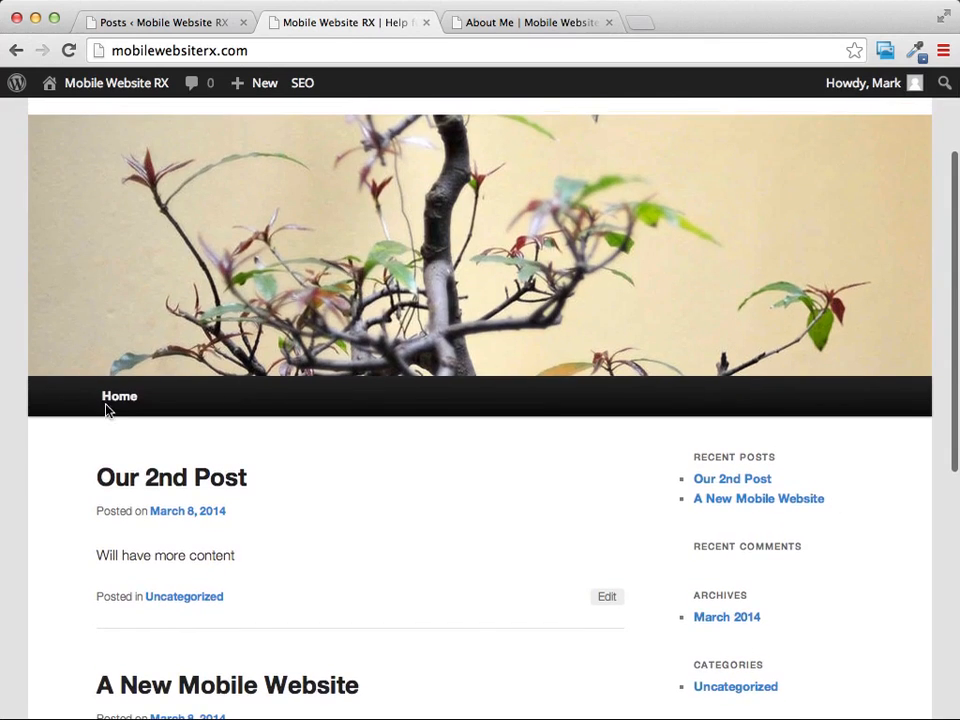